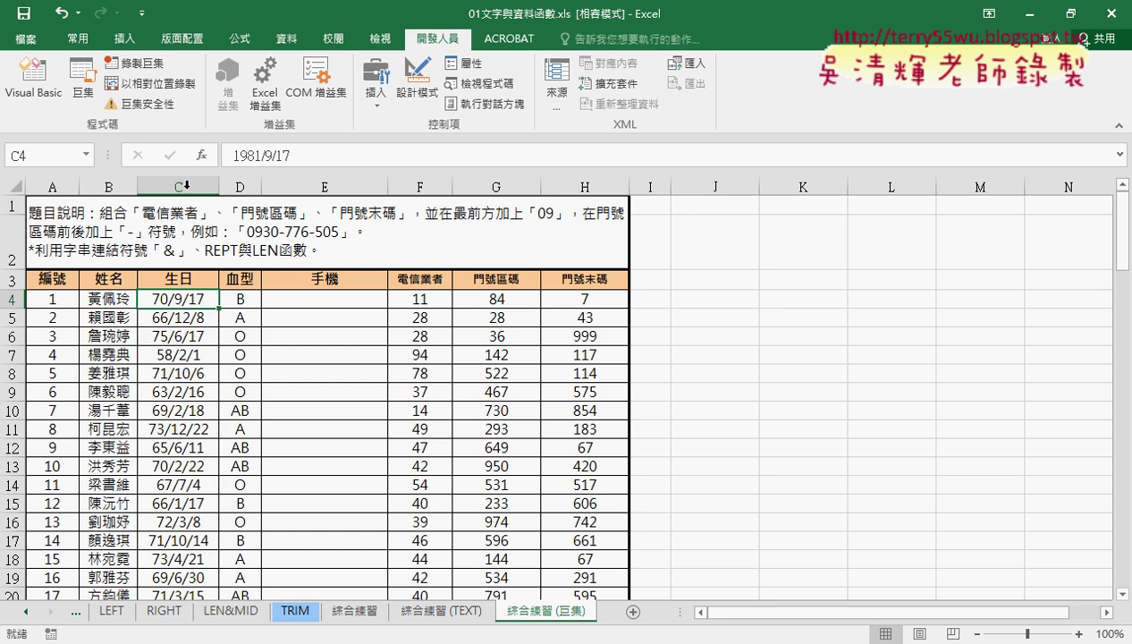
# - Enter the header 年次 in cell I3
pyautogui.click(186, 185)
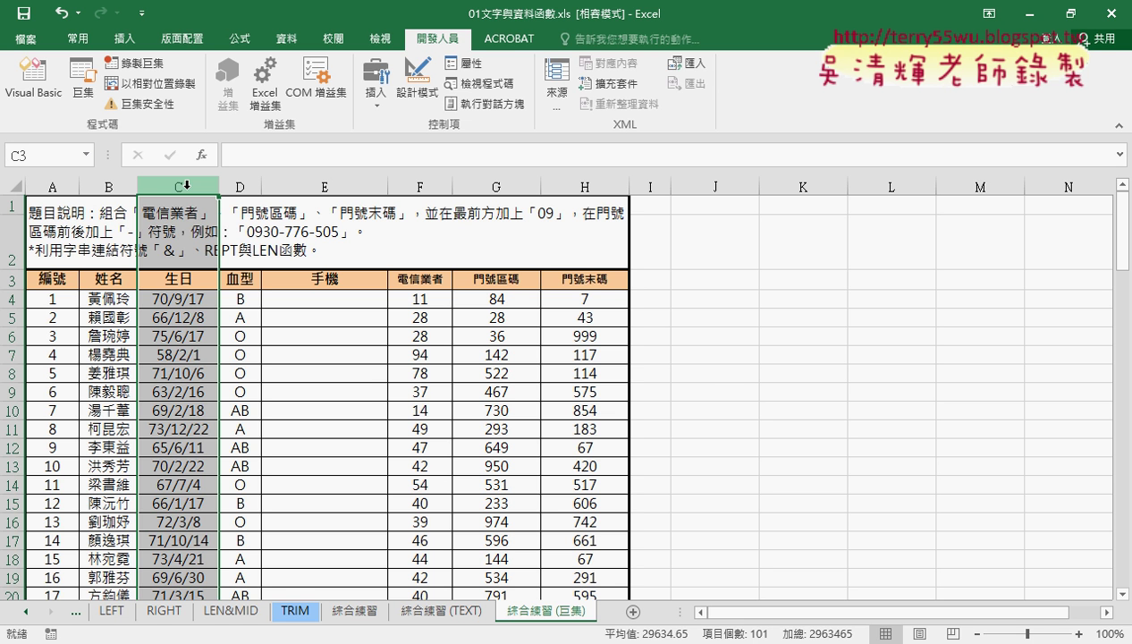
pyautogui.click(655, 279)
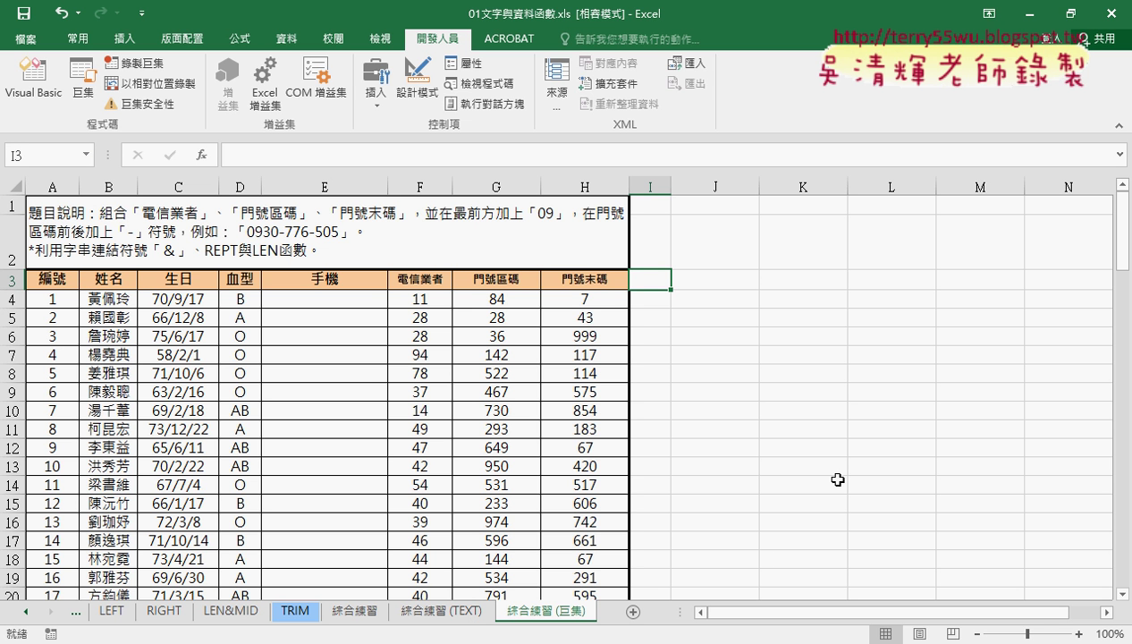
pyautogui.write('ㄋㄧ')
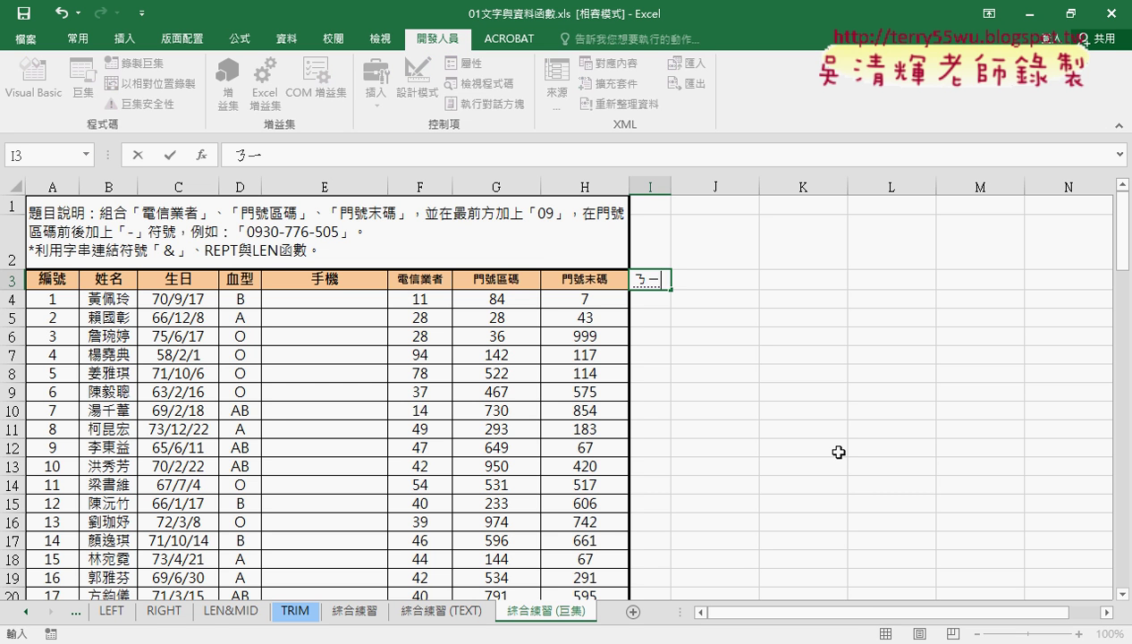
pyautogui.write('ㄢˊㄘ')
pyautogui.write('ˋ')
pyautogui.press('Return')
pyautogui.press('Return')
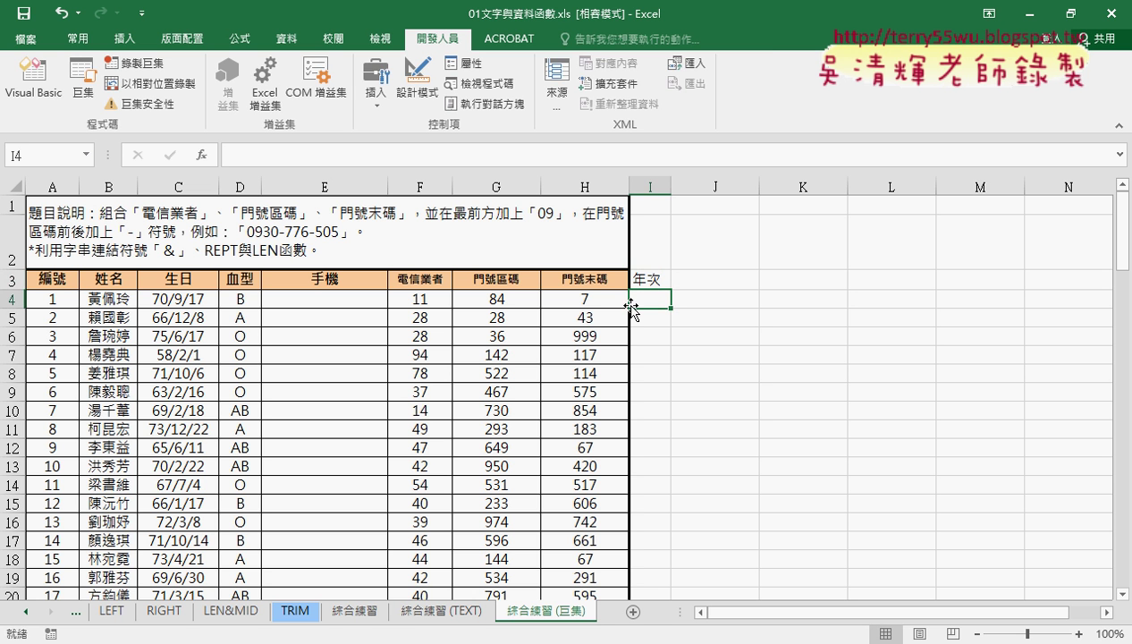
# - Copy the orange header formatting from the neighbouring header onto I3 with Format Painter
pyautogui.click(593, 281)
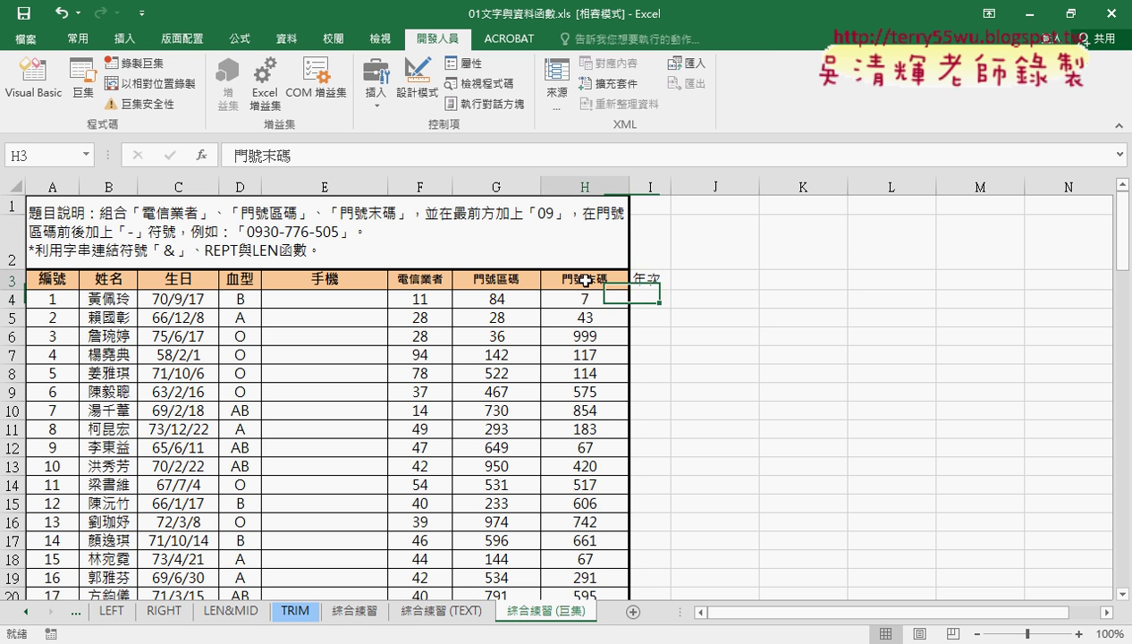
pyautogui.click(77, 38)
pyautogui.click(55, 105)
pyautogui.click(648, 279)
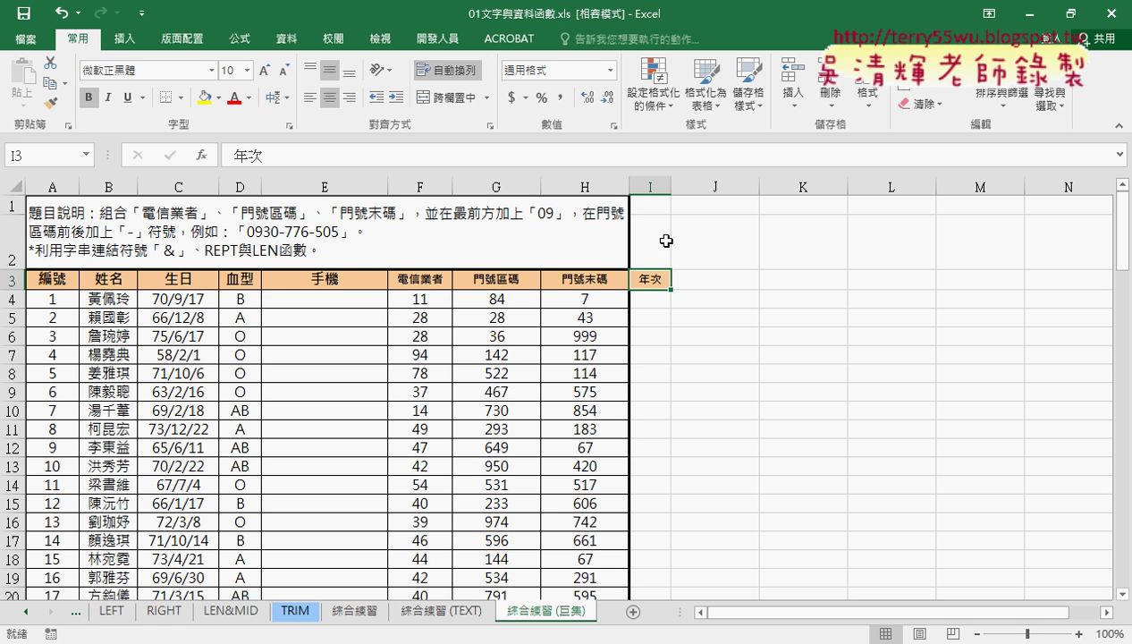
pyautogui.click(653, 298)
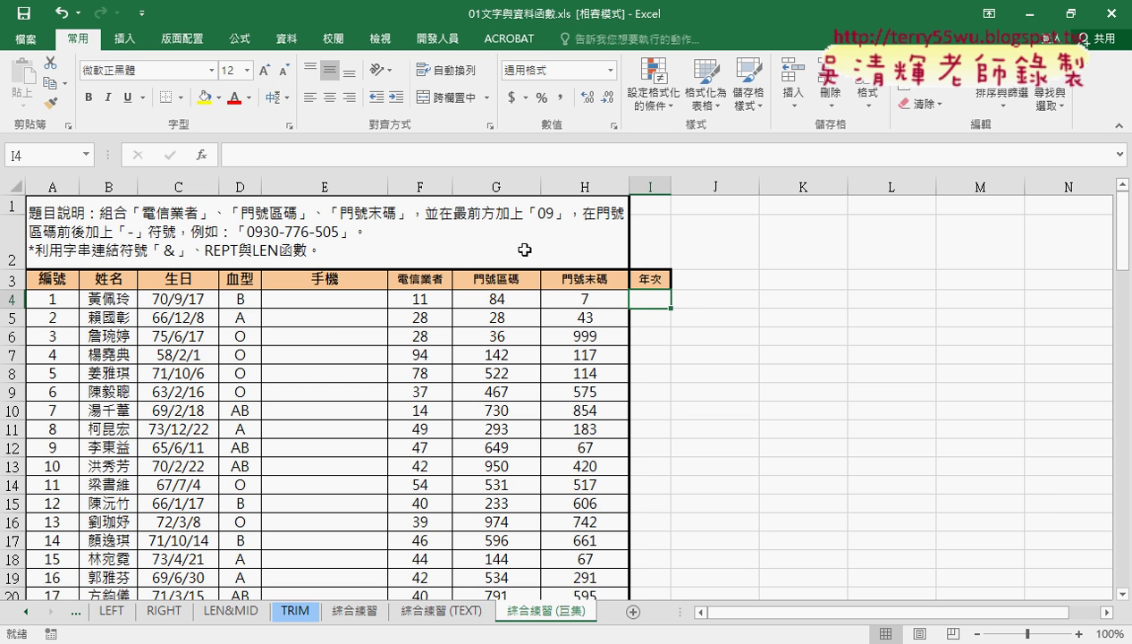
# - Enter =LEFT(C4,2) in I4 and fill it down the 年次 column
pyautogui.click(204, 156)
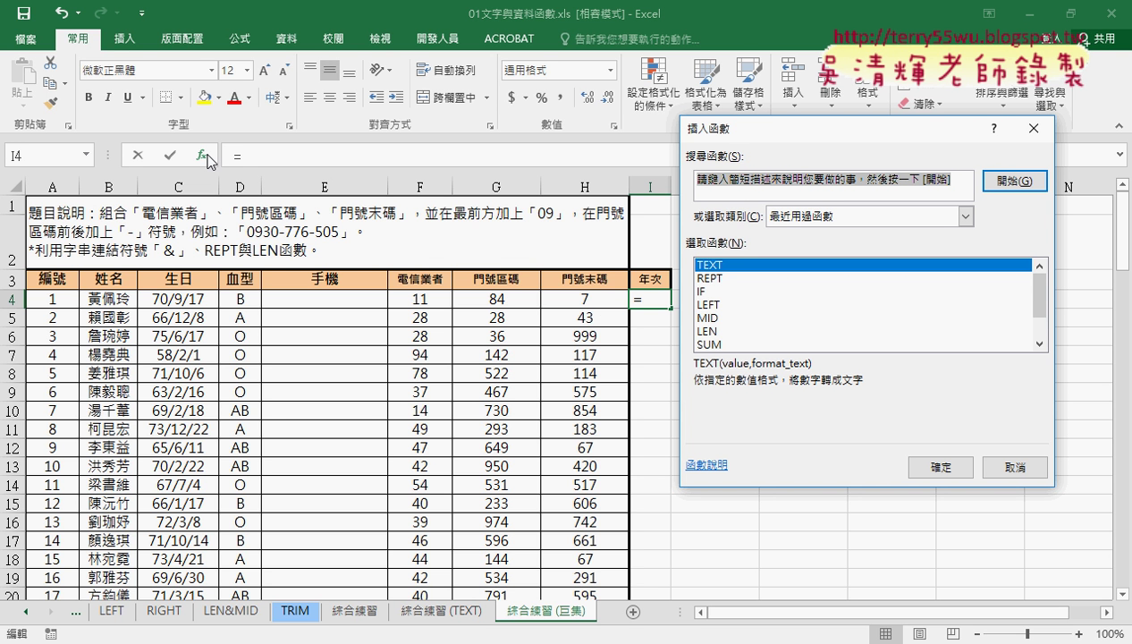
pyautogui.click(708, 305)
pyautogui.click(934, 465)
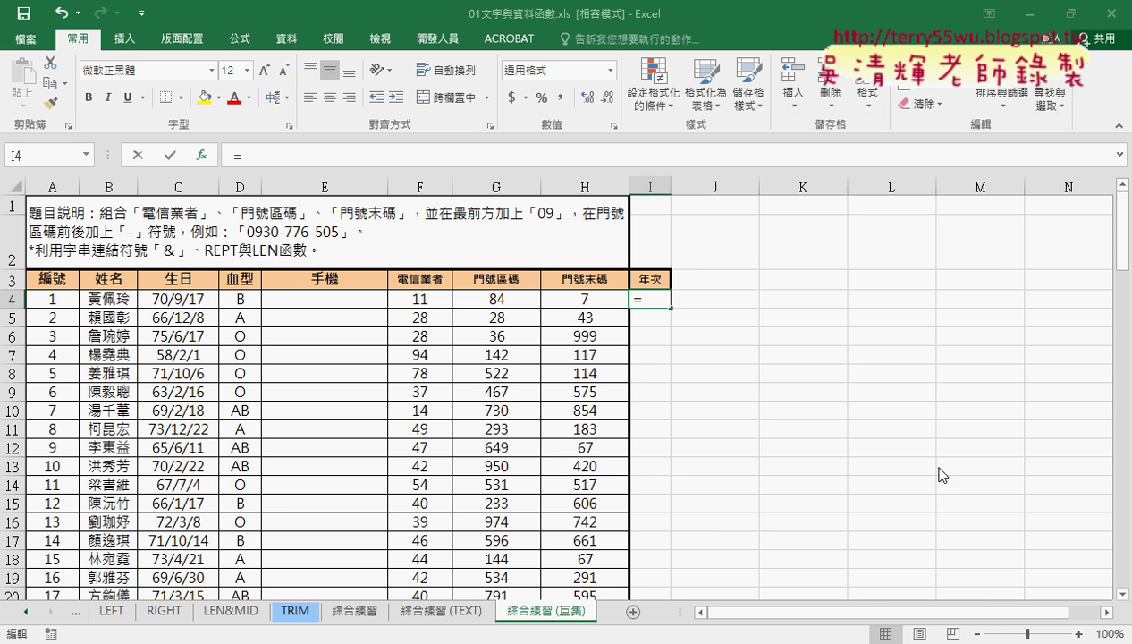
pyautogui.click(190, 296)
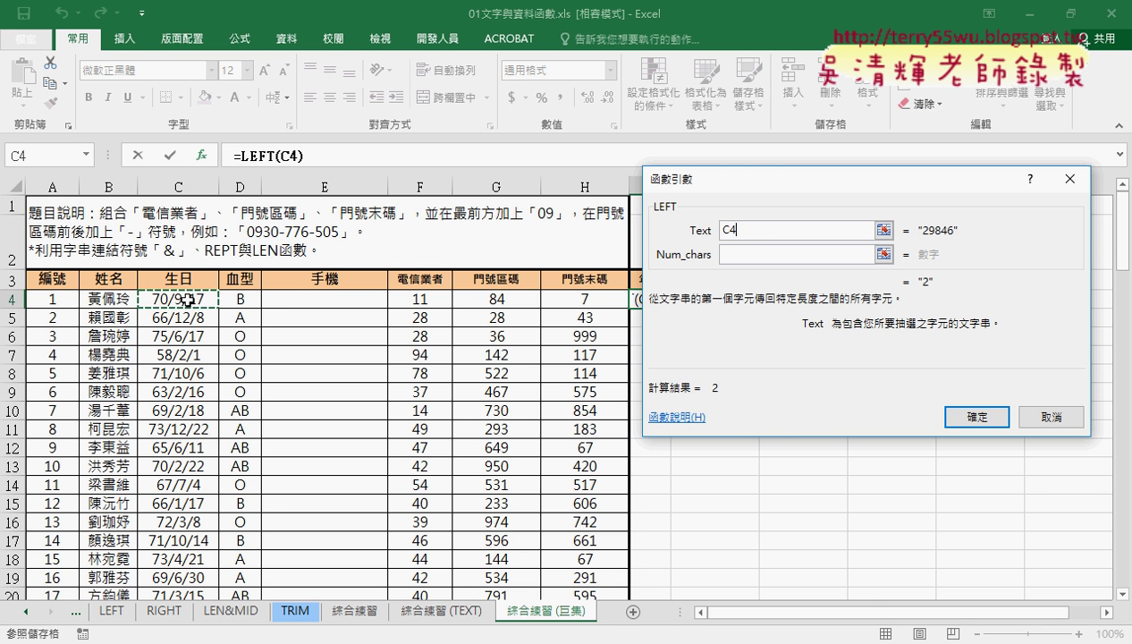
pyautogui.click(769, 255)
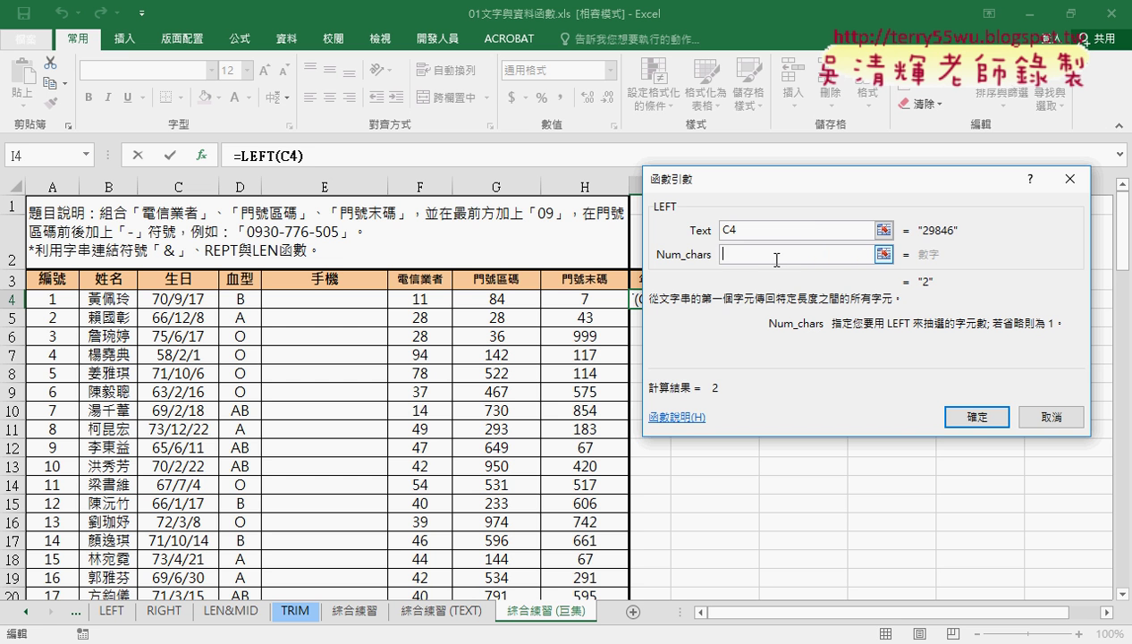
pyautogui.write('2')
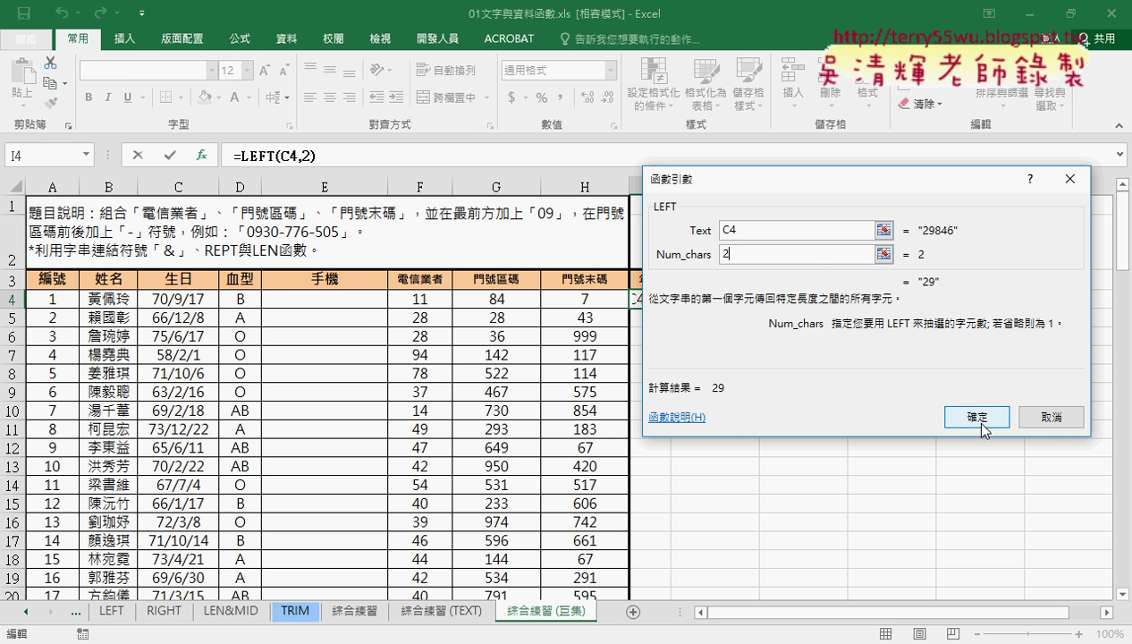
pyautogui.click(976, 416)
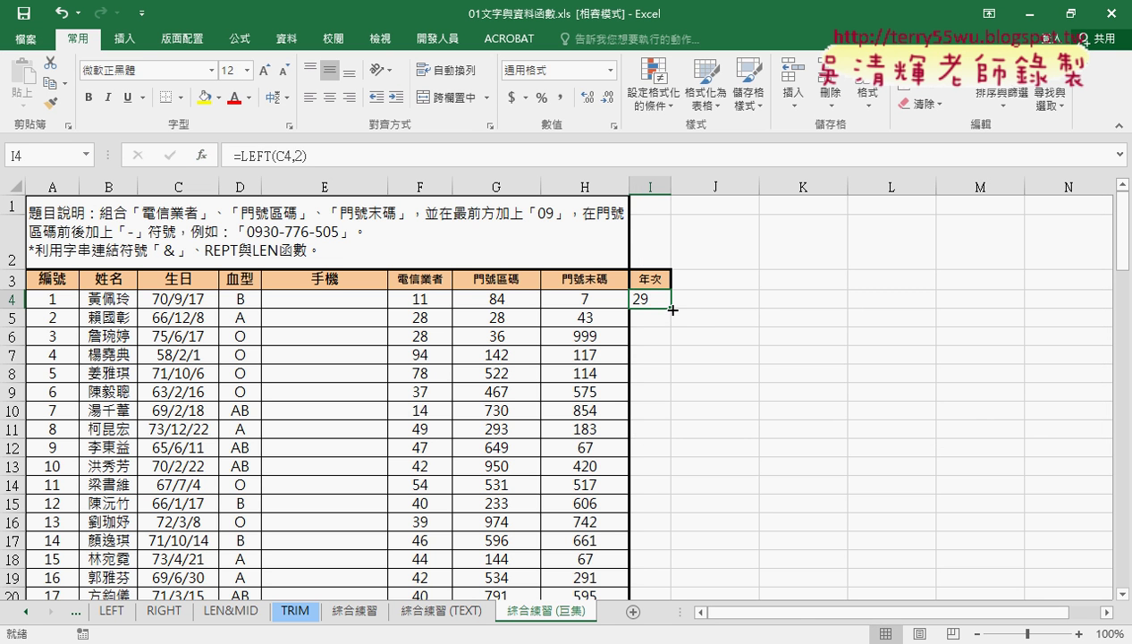
pyautogui.doubleClick(673, 310)
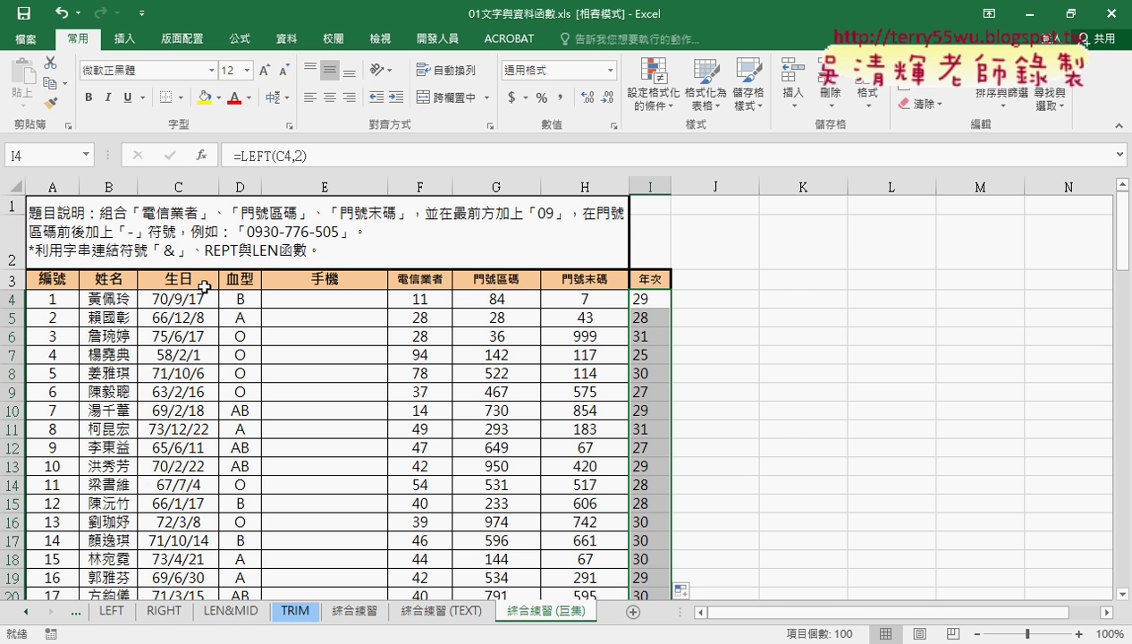
# - Switch C4 to the General number format so it shows the serial number 29846
pyautogui.click(188, 303)
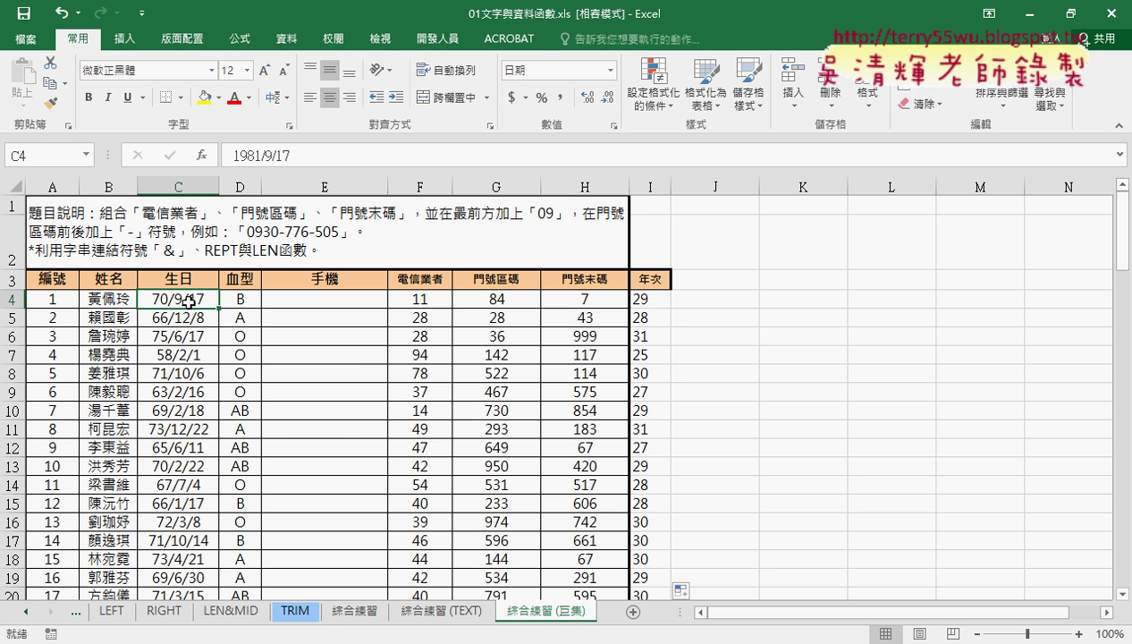
pyautogui.rightClick(189, 302)
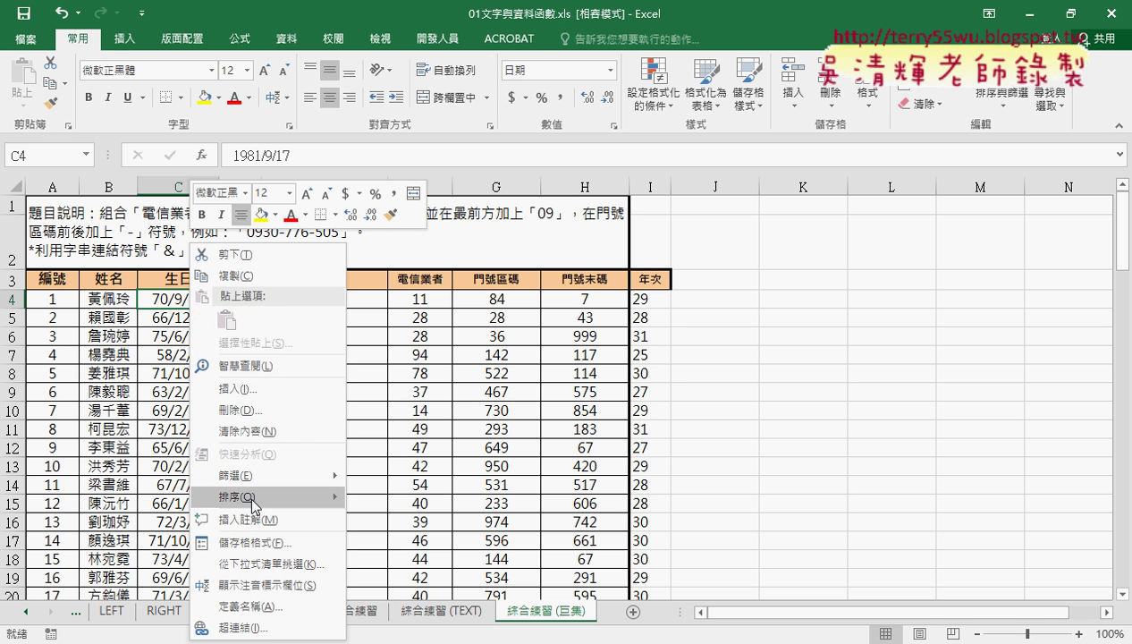
pyautogui.click(258, 544)
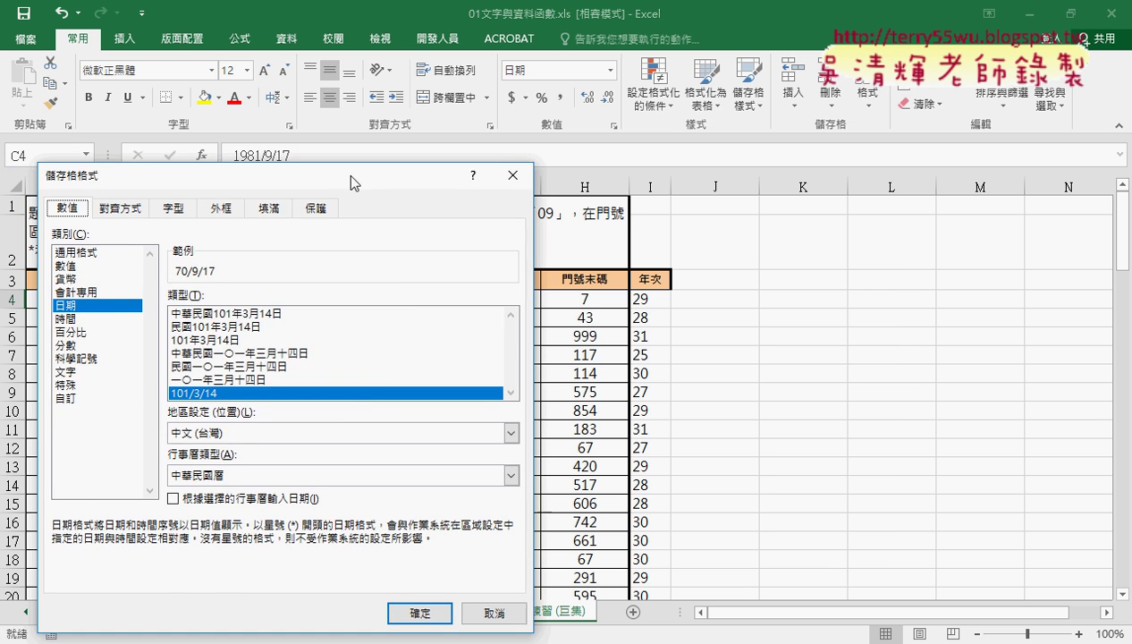
pyautogui.moveTo(347, 179); pyautogui.dragTo(725, 90)
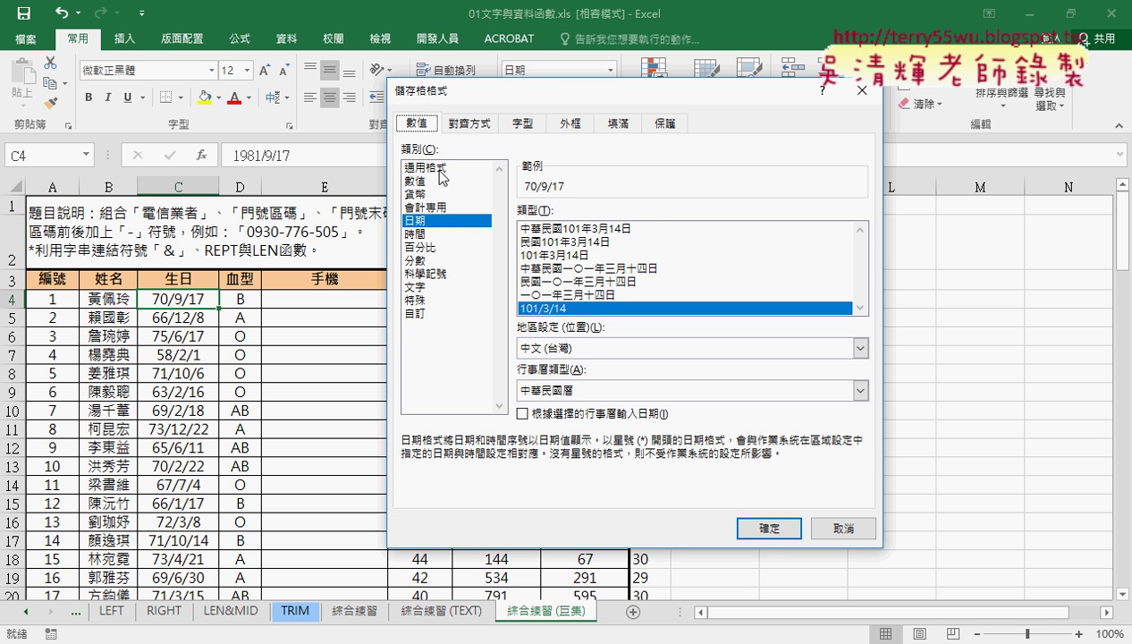
pyautogui.click(435, 168)
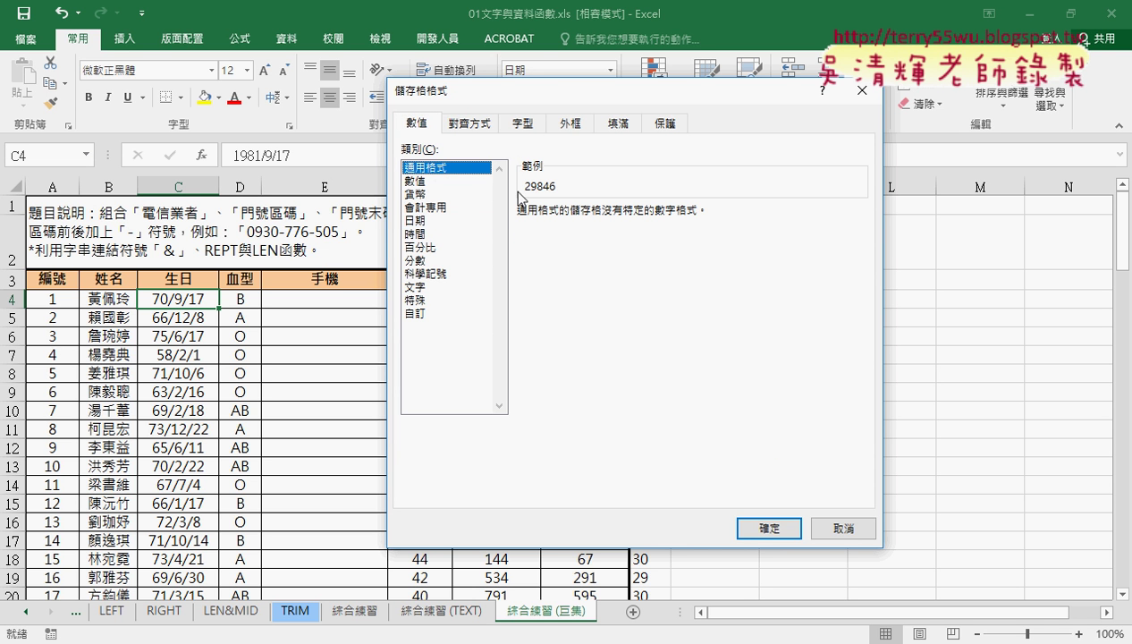
pyautogui.click(770, 530)
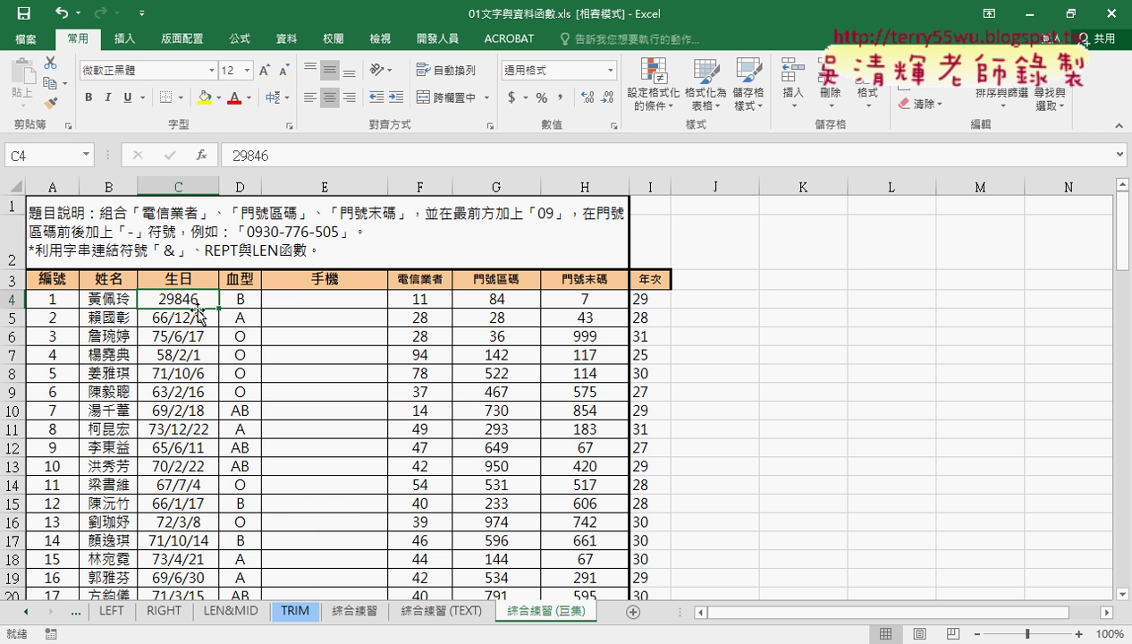
# - Reformat C4 with the Date type 101/3/14 so it shows 70/9/17
pyautogui.rightClick(204, 301)
pyautogui.click(286, 543)
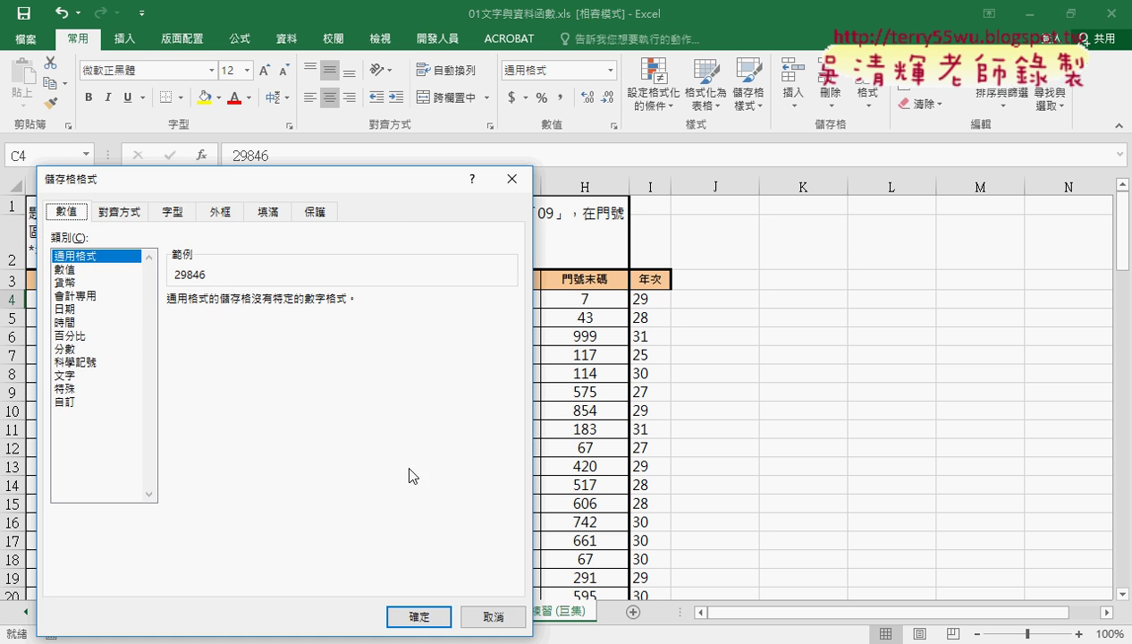
pyautogui.moveTo(395, 180); pyautogui.dragTo(650, 71)
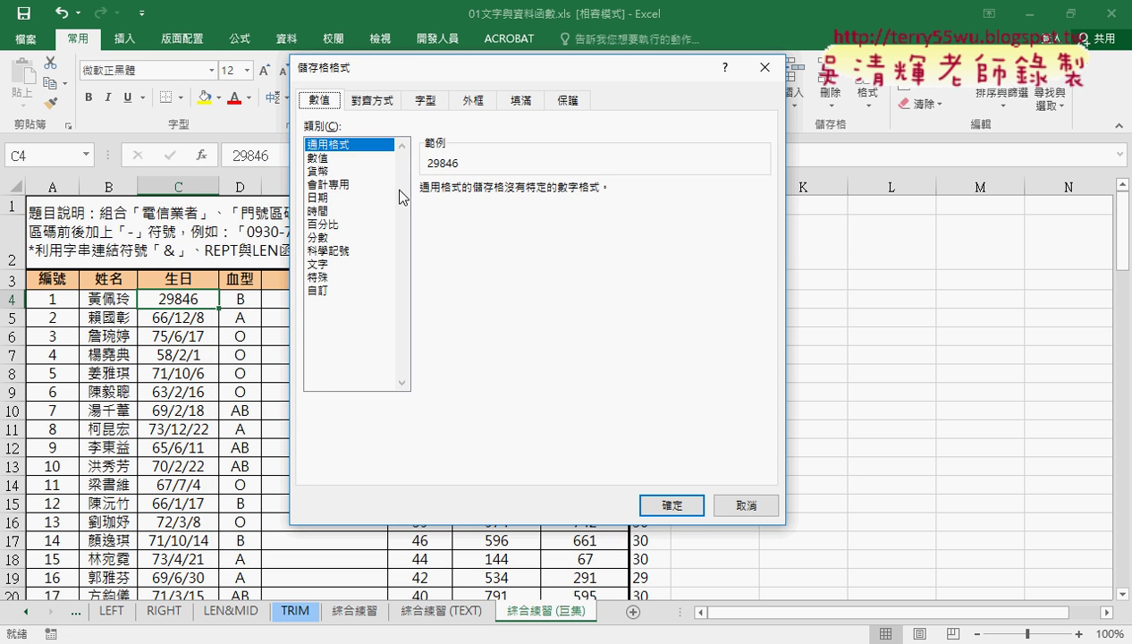
pyautogui.click(340, 198)
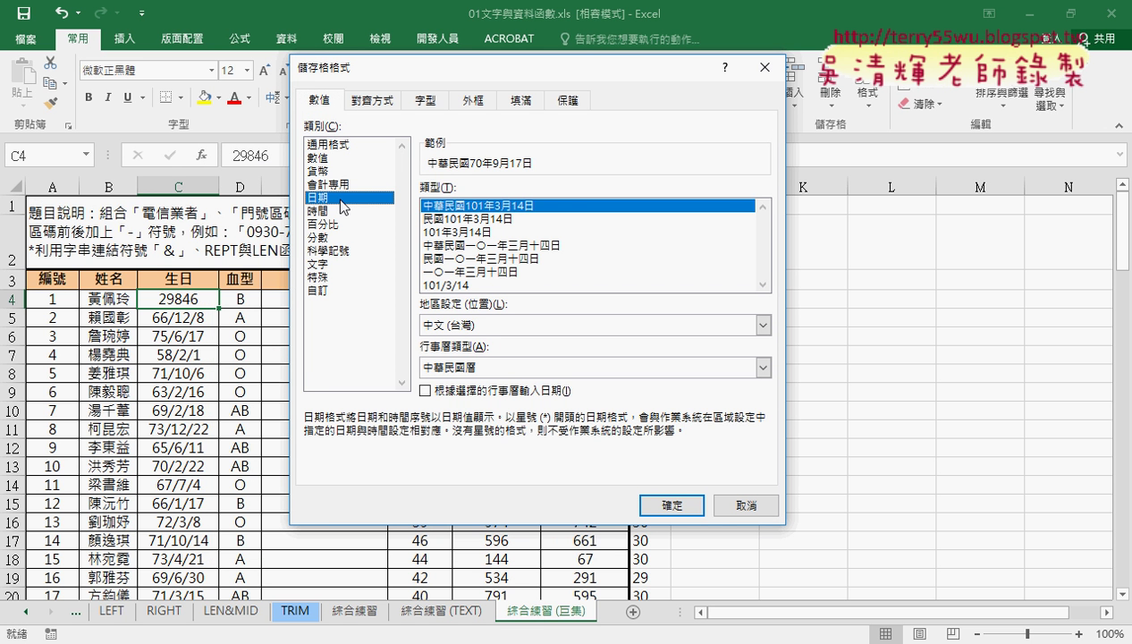
pyautogui.click(457, 286)
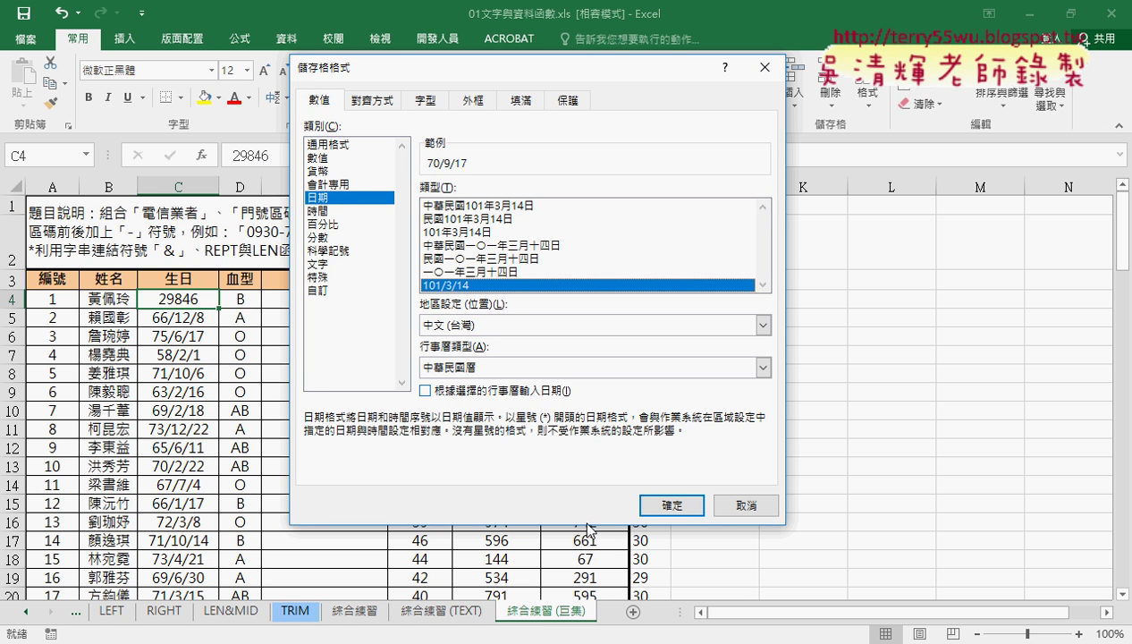
pyautogui.click(671, 505)
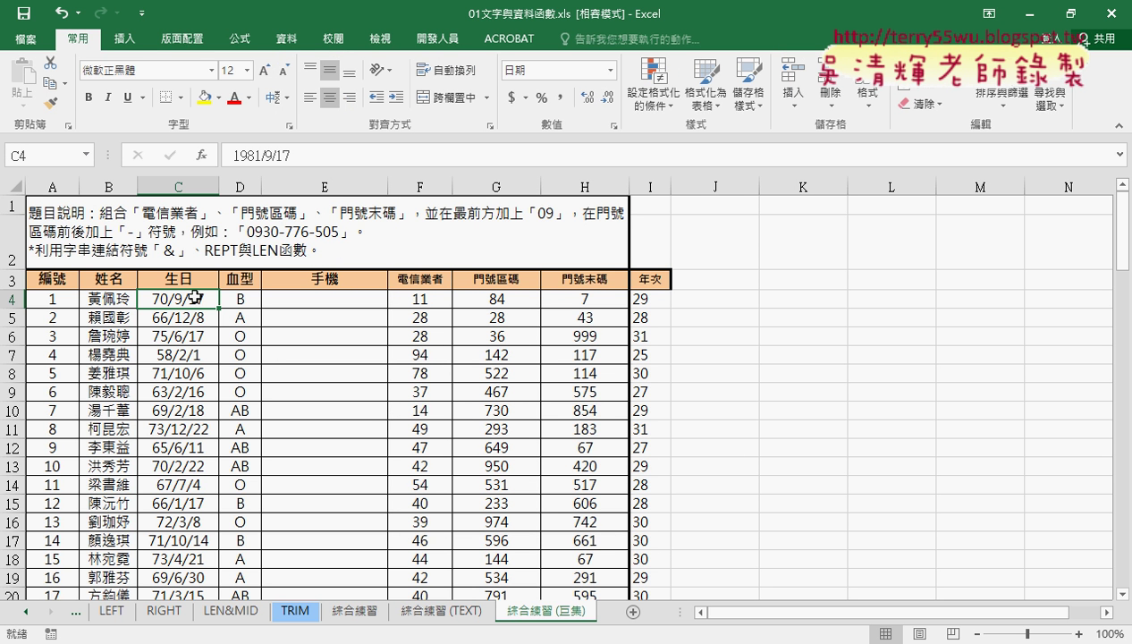
# - Fill the year formula from I4 down the 年次 column
pyautogui.click(646, 300)
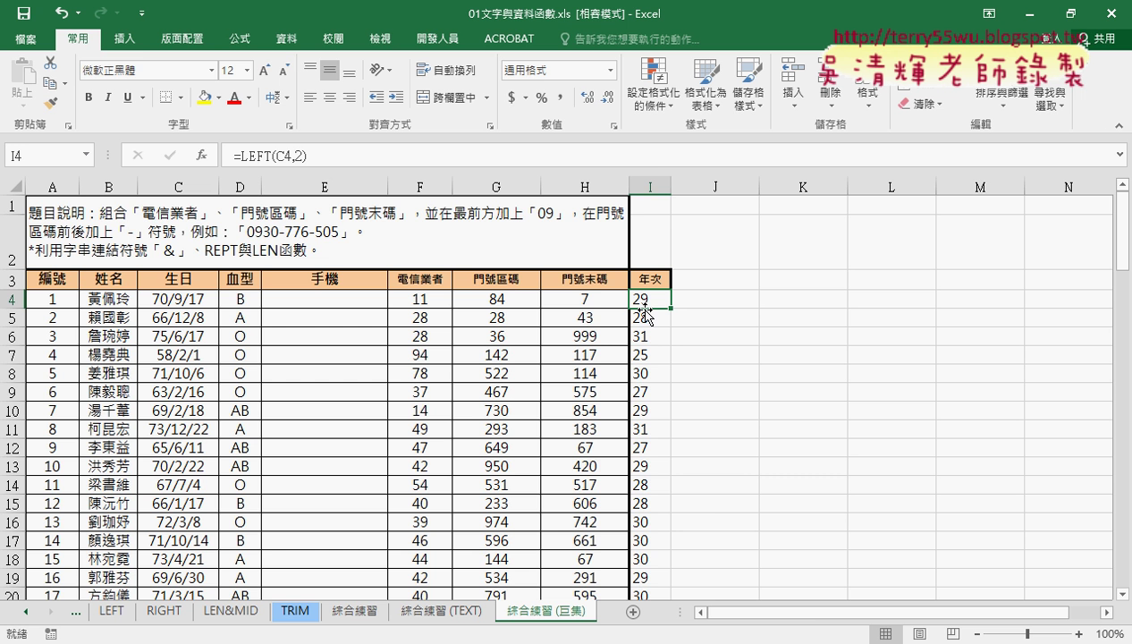
pyautogui.doubleClick(645, 309)
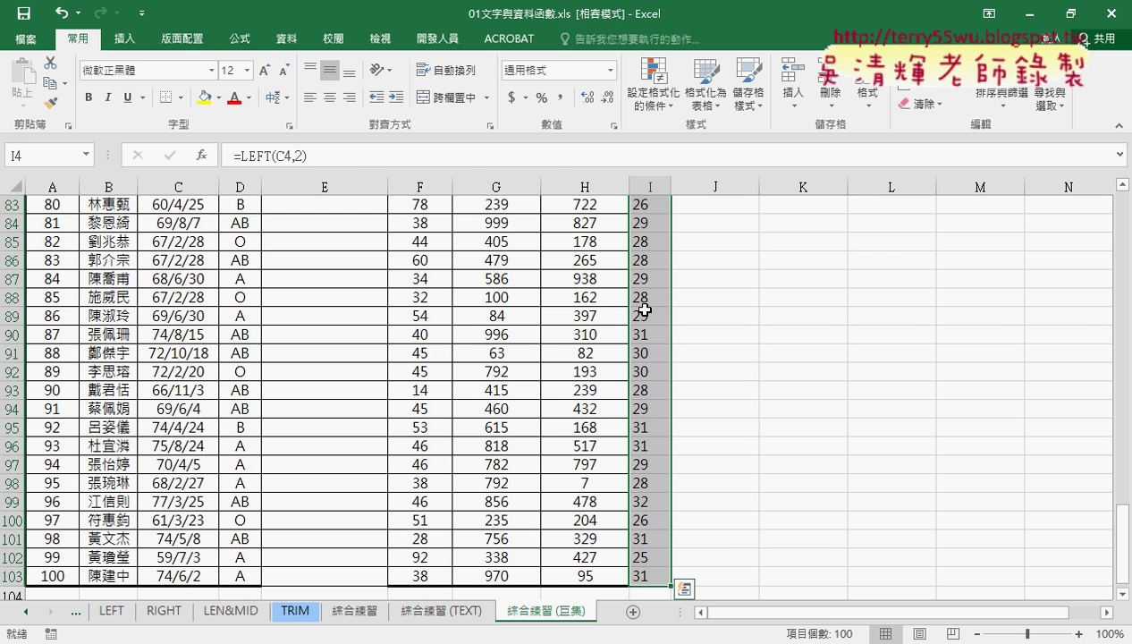
pyautogui.scroll(1, 646, 309)
pyautogui.click(662, 300)
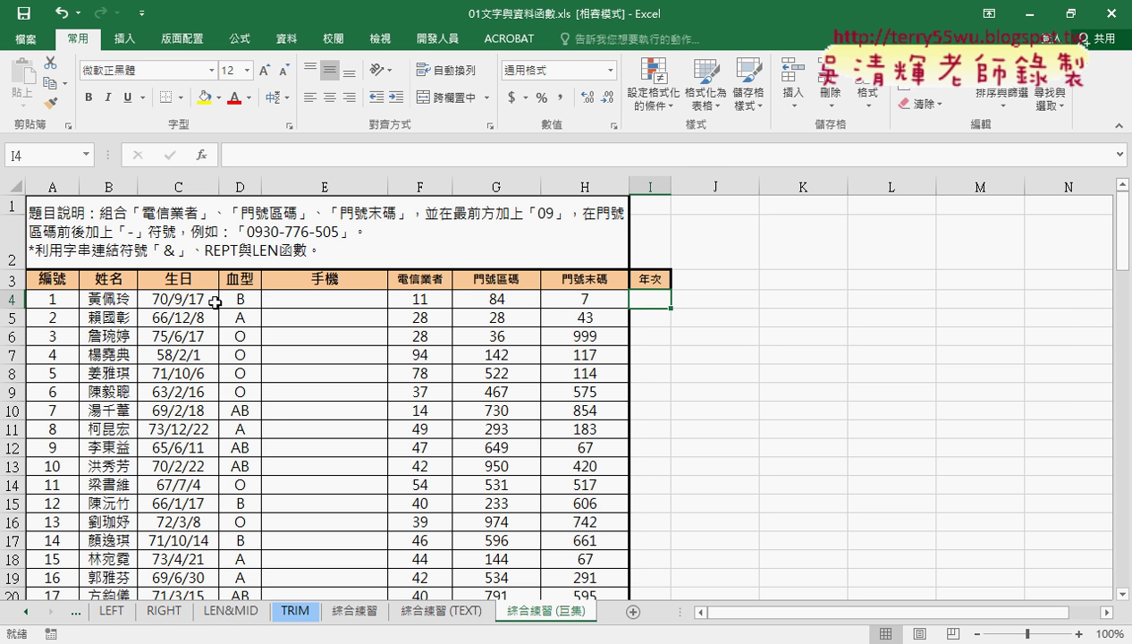
# - Start a TEXT function in I4 with C4 as its value, then cancel it
pyautogui.click(202, 154)
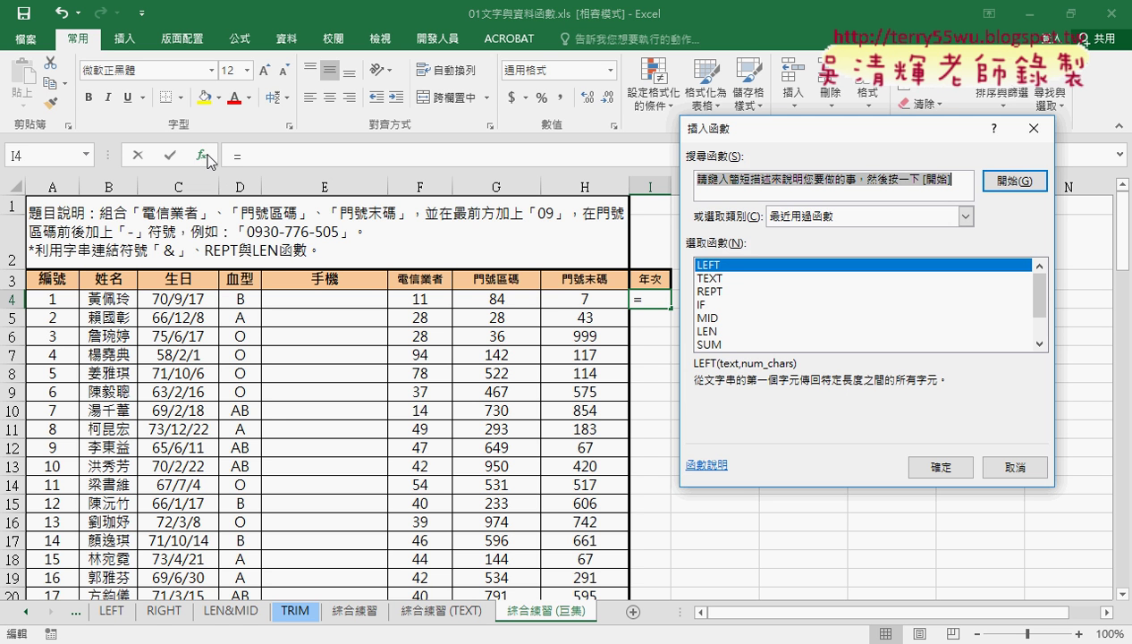
pyautogui.click(731, 279)
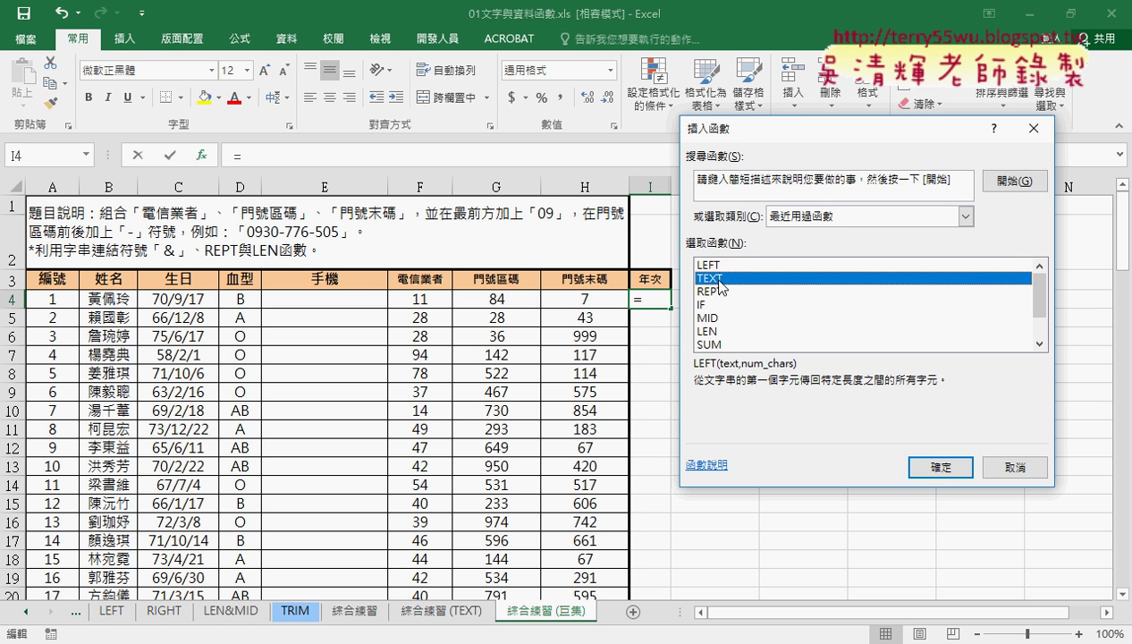
pyautogui.click(934, 468)
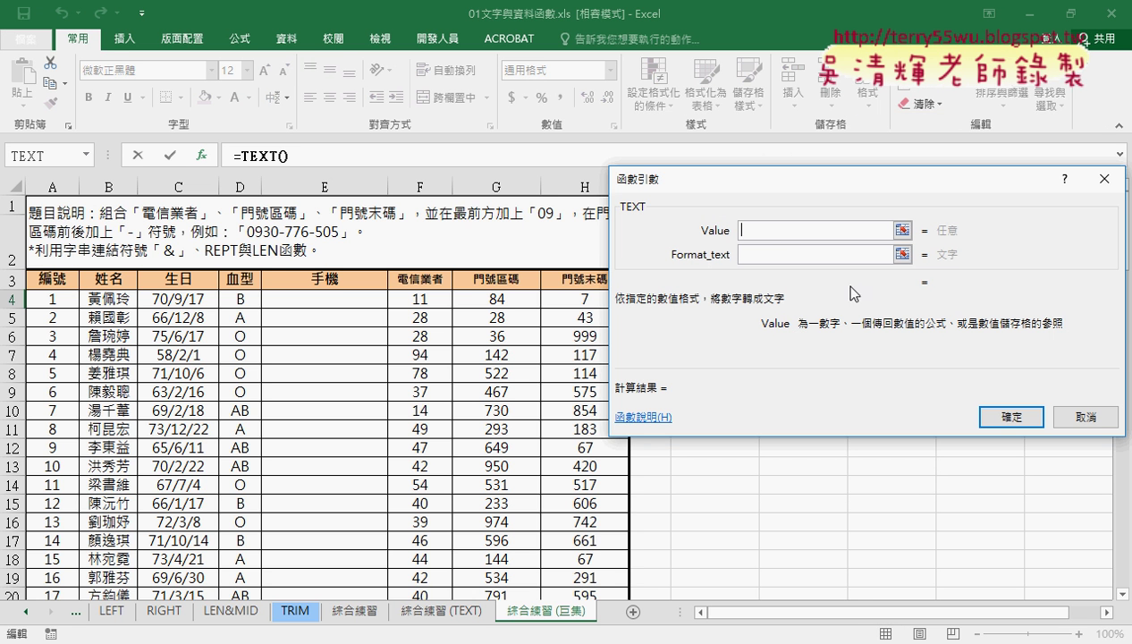
pyautogui.click(180, 298)
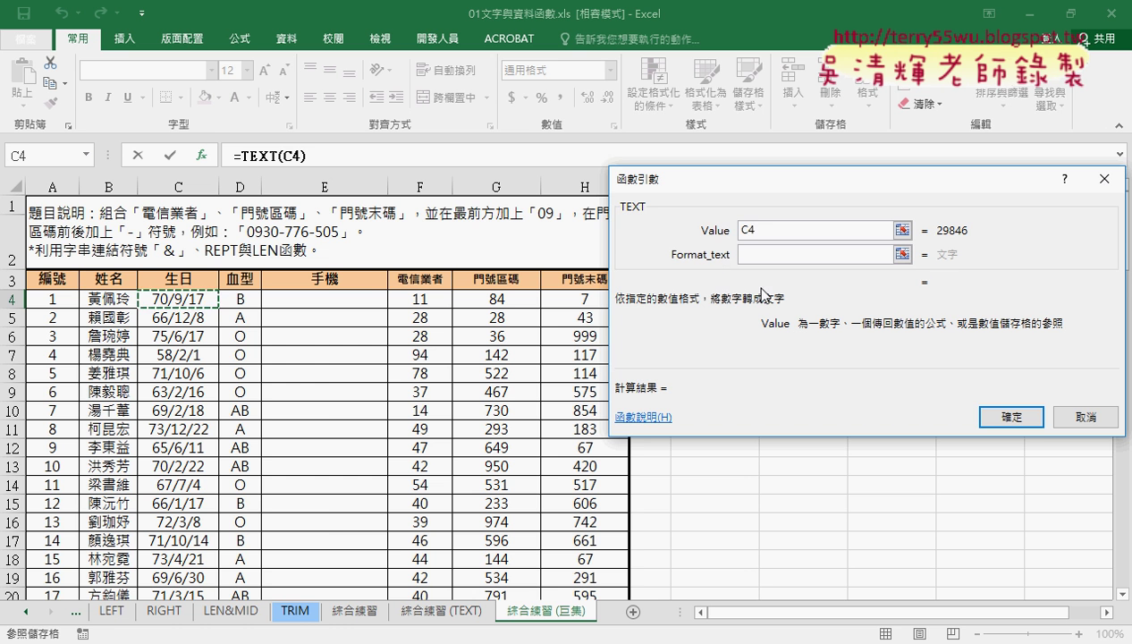
pyautogui.click(1092, 411)
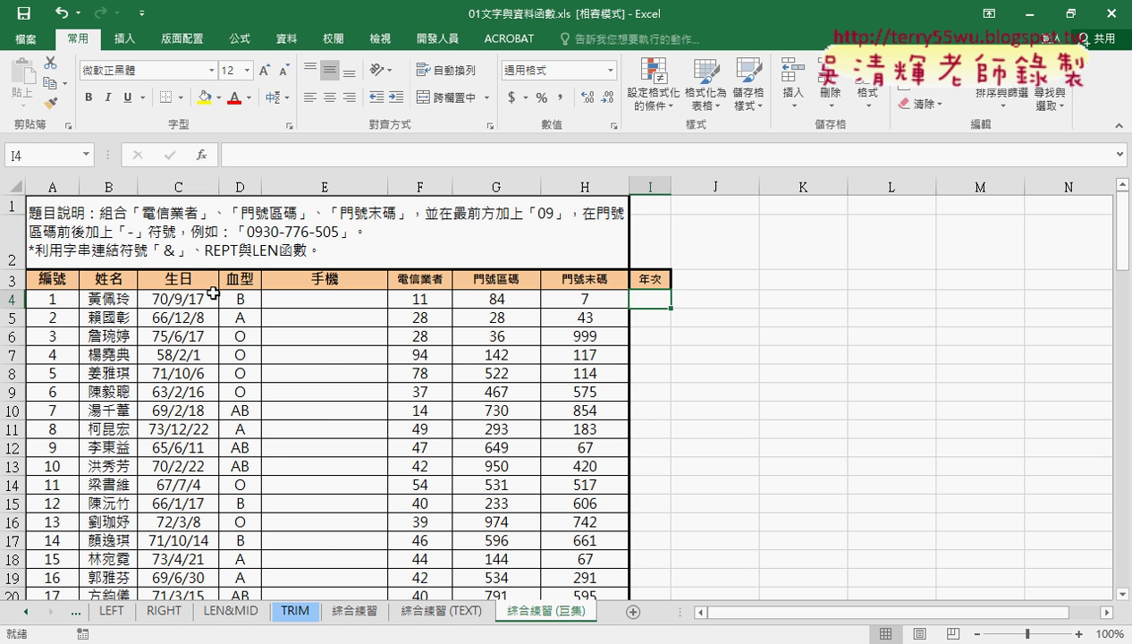
pyautogui.click(185, 302)
# - Copy C4's custom date format code [$-zh-TW]e/m/d;@ without changing the cell
pyautogui.rightClick(172, 296)
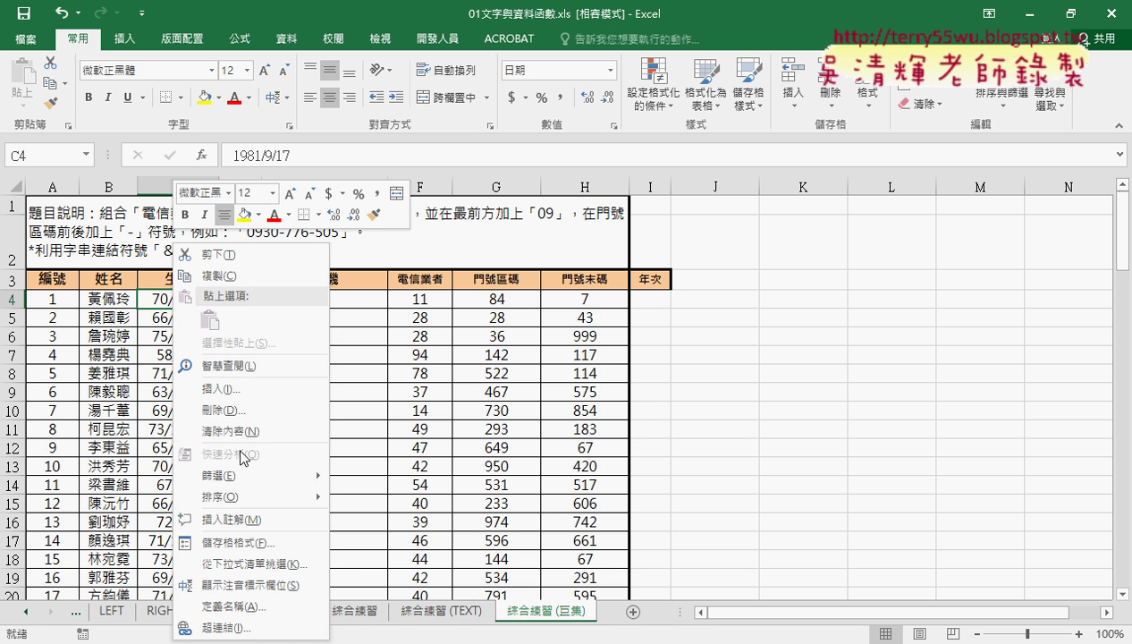
pyautogui.click(268, 543)
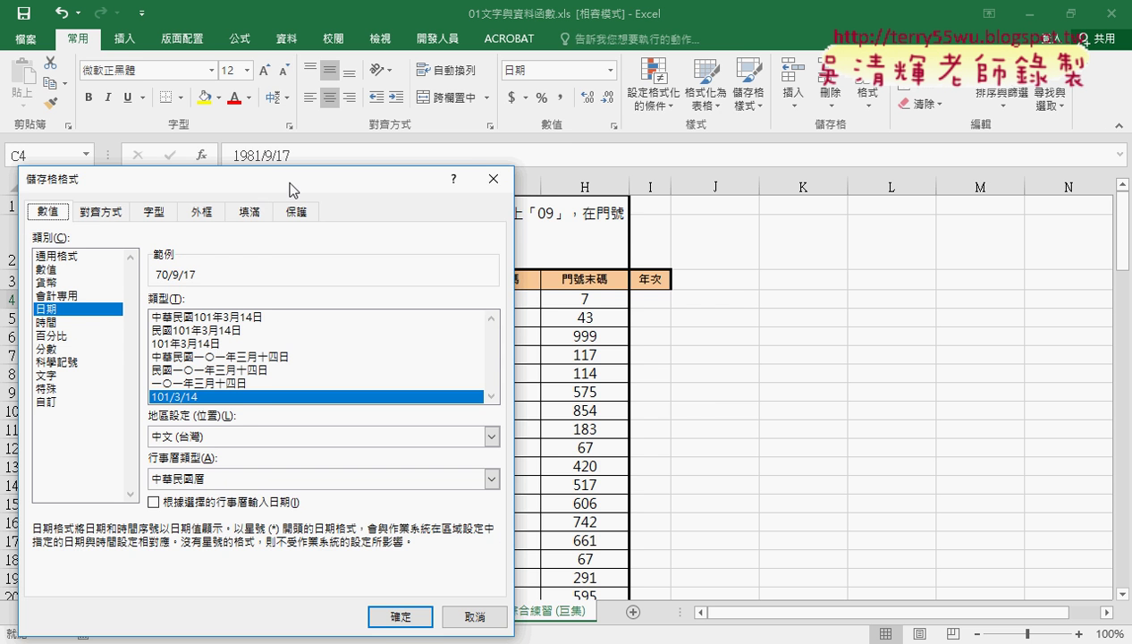
pyautogui.moveTo(276, 118); pyautogui.dragTo(517, 59)
pyautogui.click(269, 270)
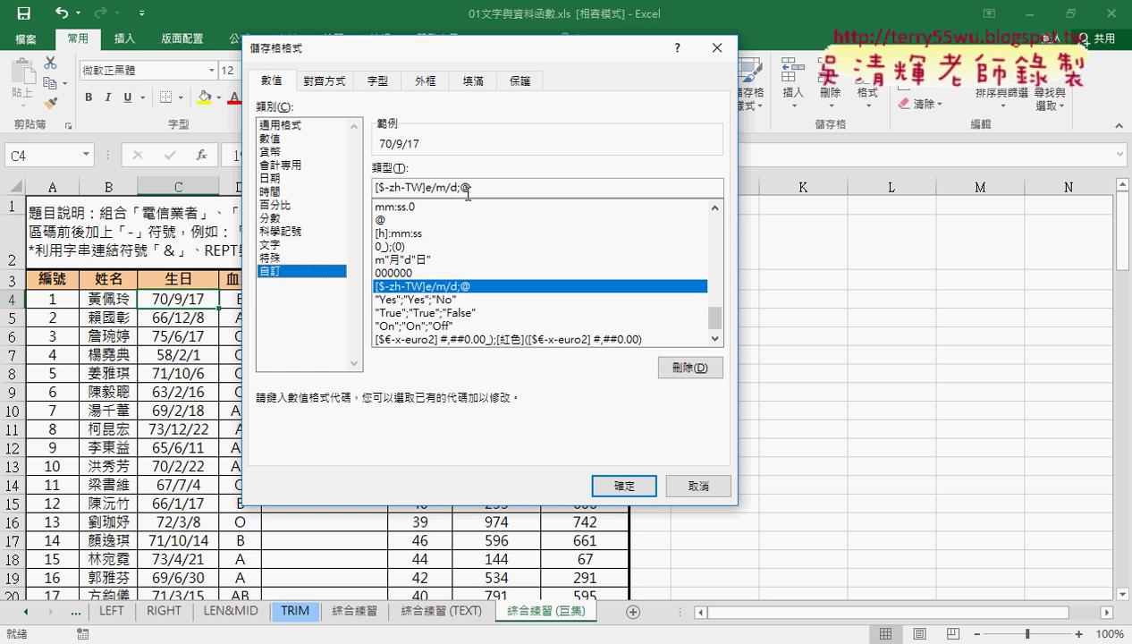
pyautogui.moveTo(480, 190); pyautogui.dragTo(328, 190)
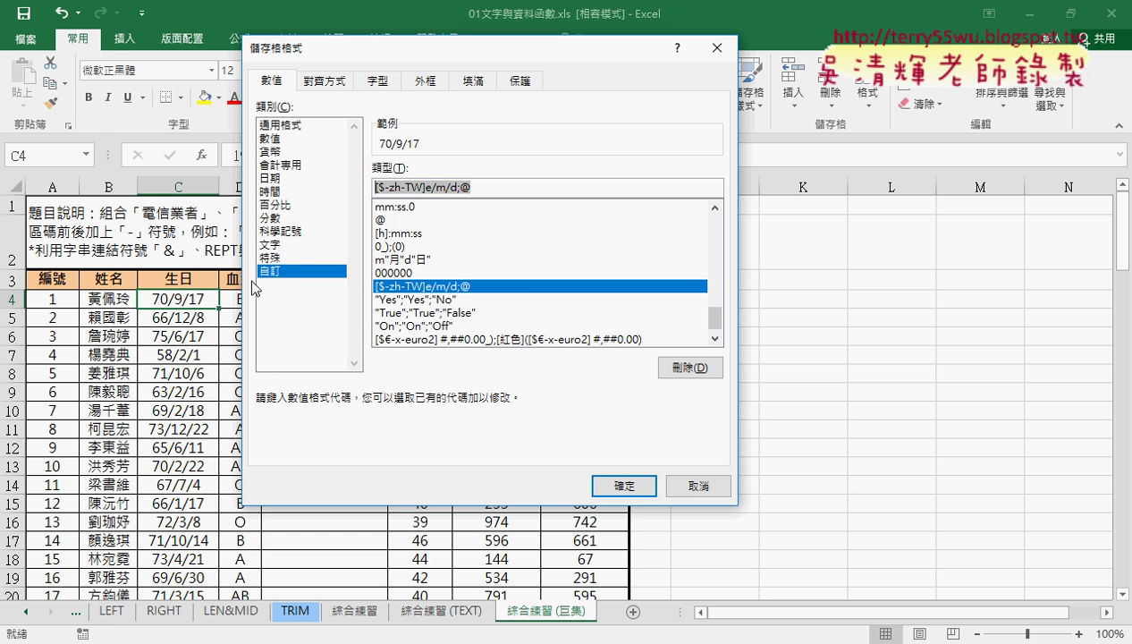
pyautogui.rightClick(414, 188)
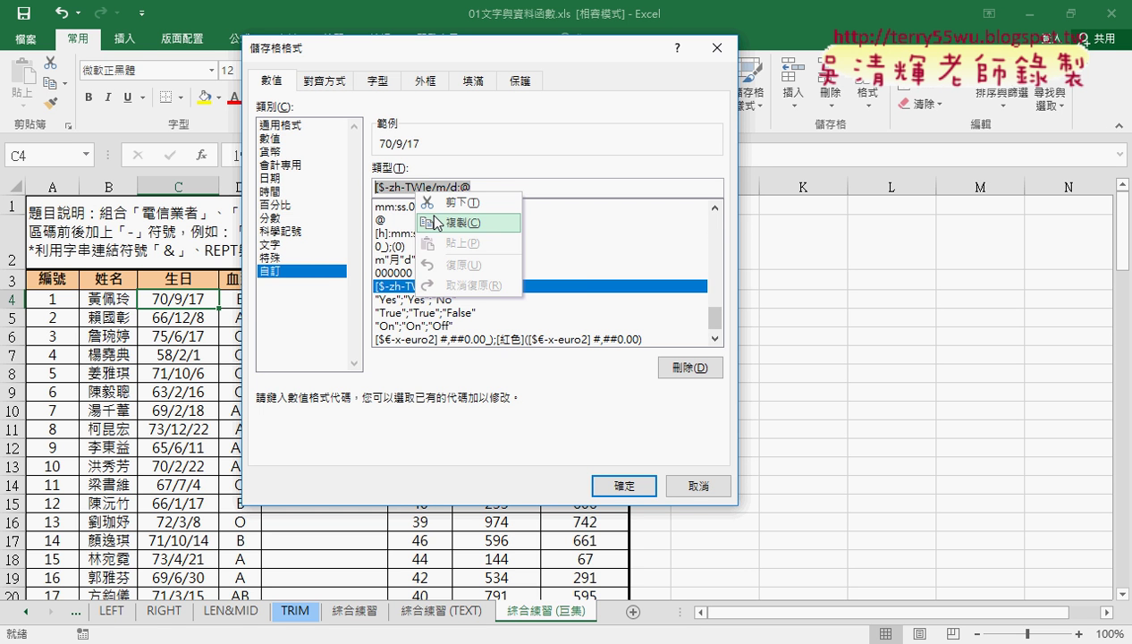
pyautogui.click(438, 223)
pyautogui.click(626, 486)
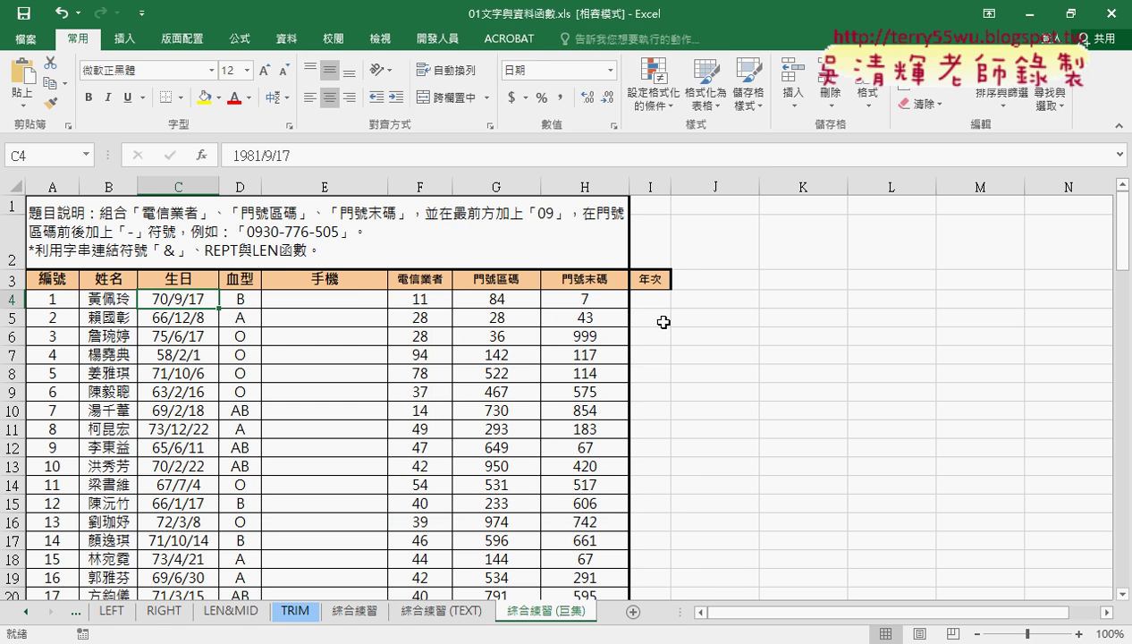
pyautogui.click(657, 295)
# - Build =TEXT(C4,"[$-zh-TW]e/m/d;@") in I4 so it displays 70/9/17
pyautogui.click(200, 156)
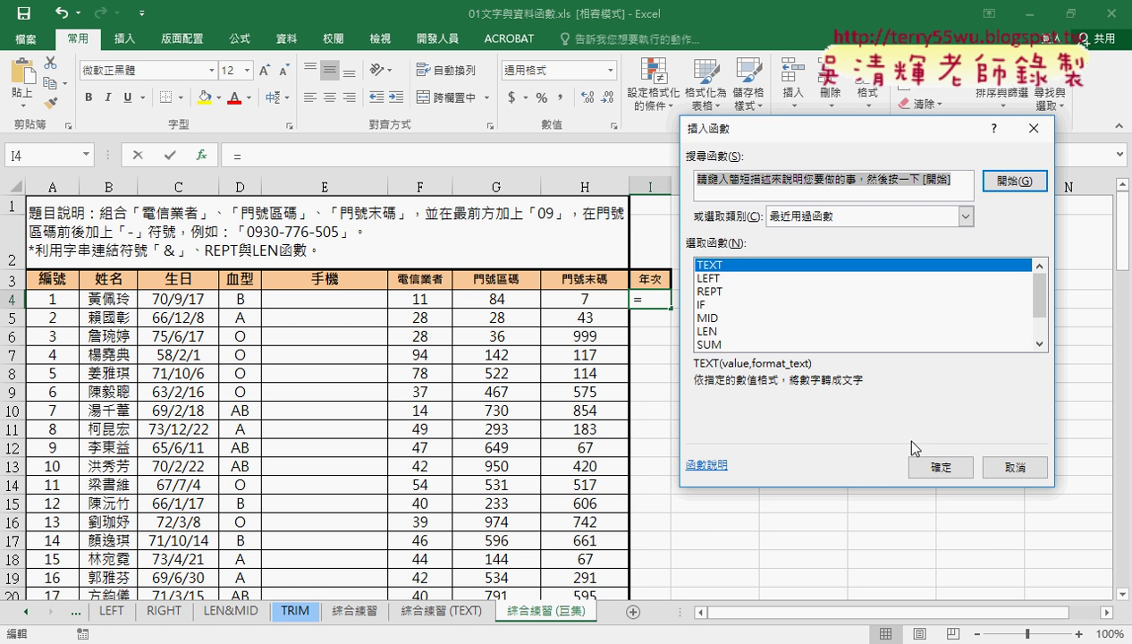
pyautogui.click(946, 480)
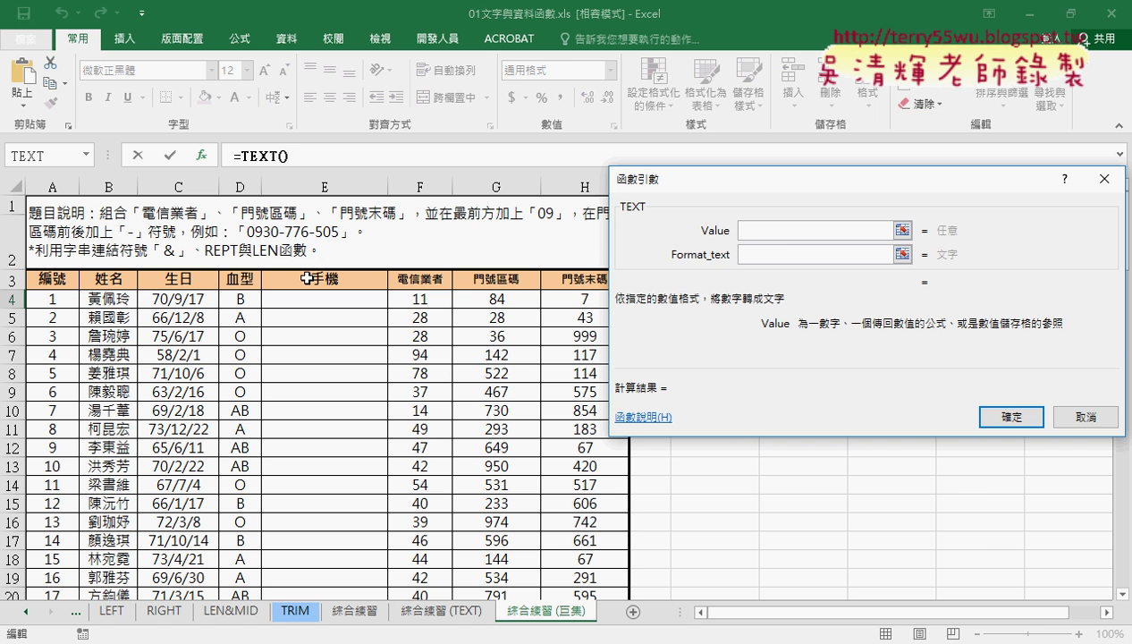
pyautogui.click(173, 300)
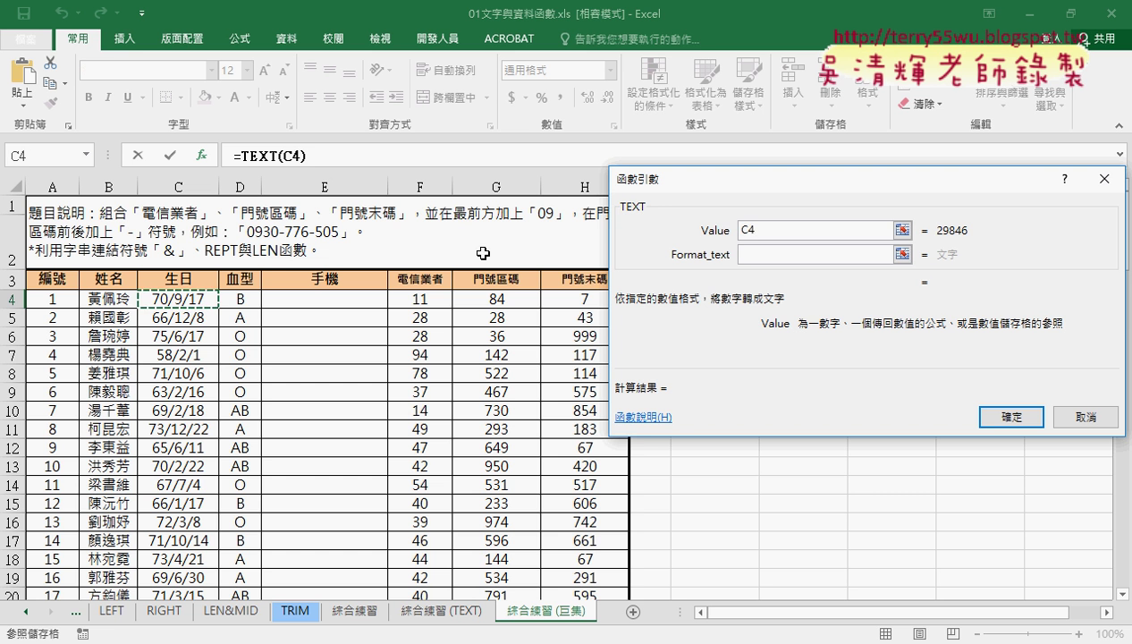
pyautogui.click(770, 257)
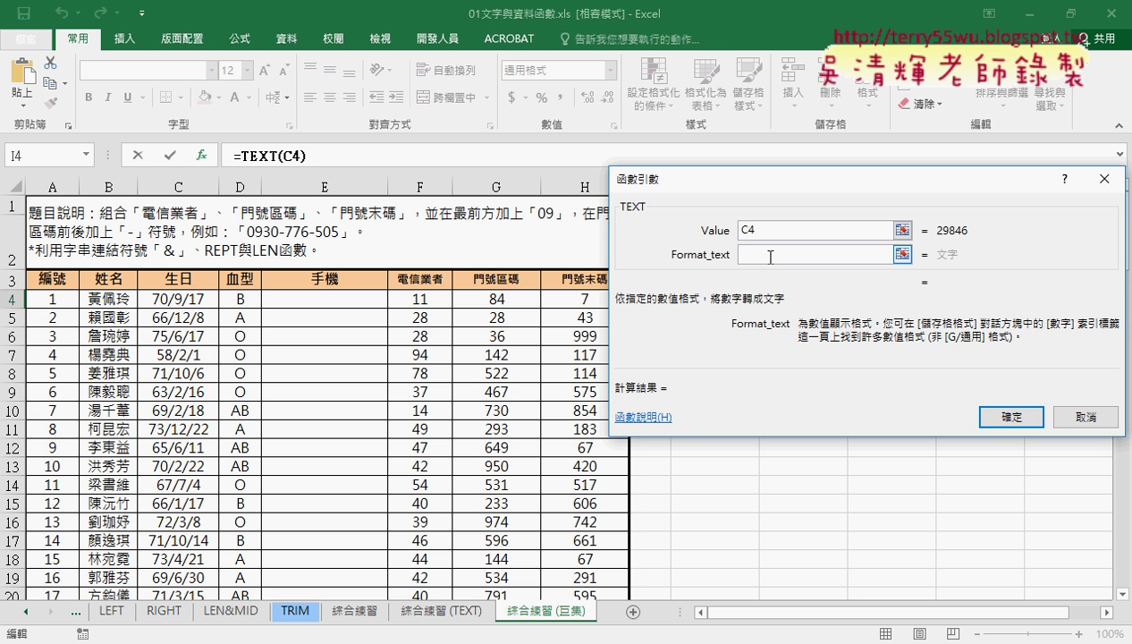
pyautogui.write('""')
pyautogui.press('Left')
pyautogui.hotkey('ctrl', 'v')
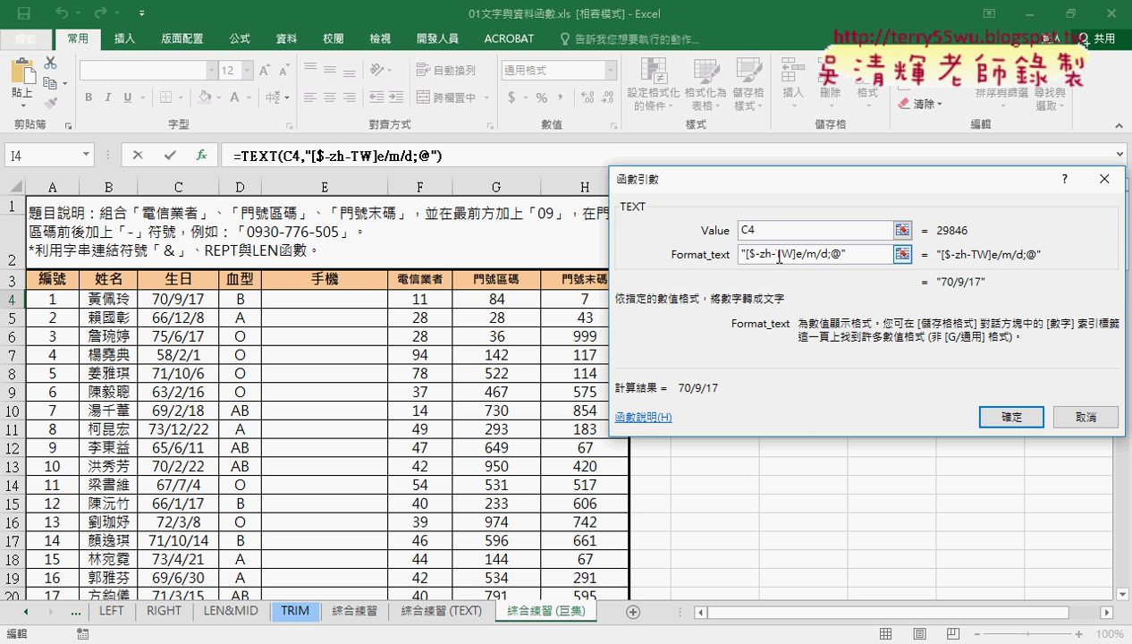
pyautogui.click(746, 254)
pyautogui.moveTo(746, 254); pyautogui.dragTo(839, 254)
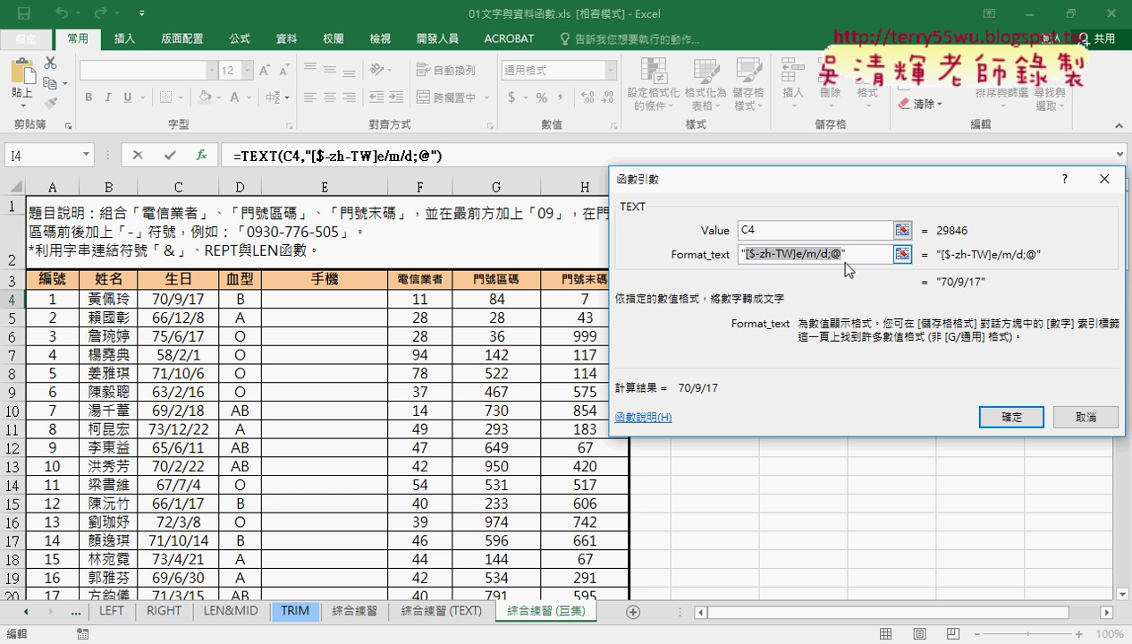
pyautogui.click(990, 417)
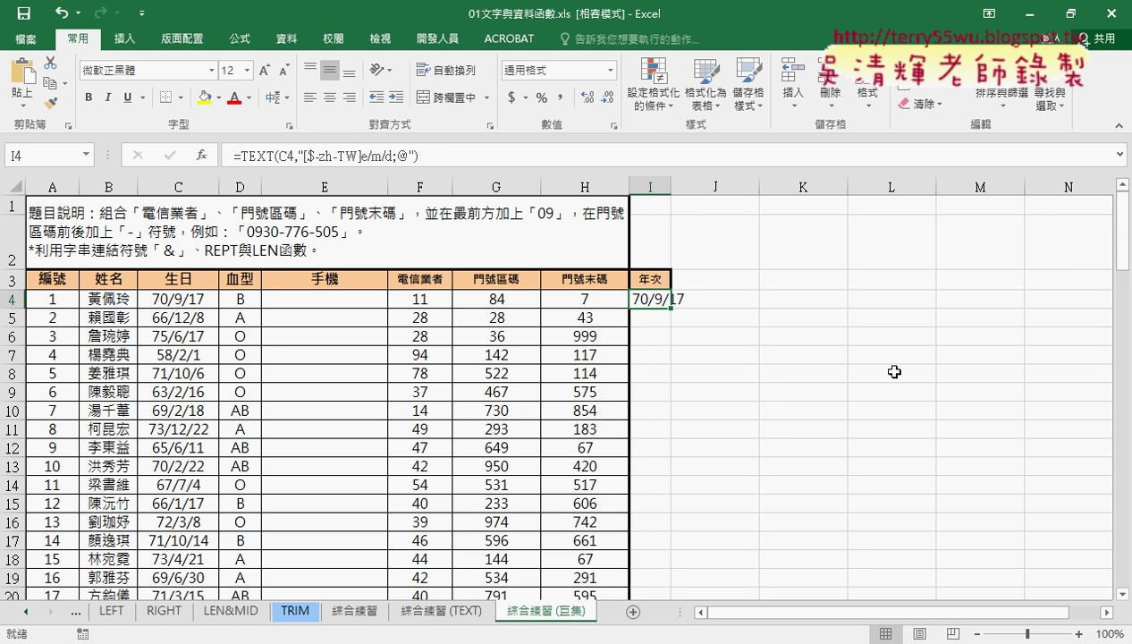
# - Widen column I and cut the TEXT formula out of I4
pyautogui.doubleClick(671, 184)
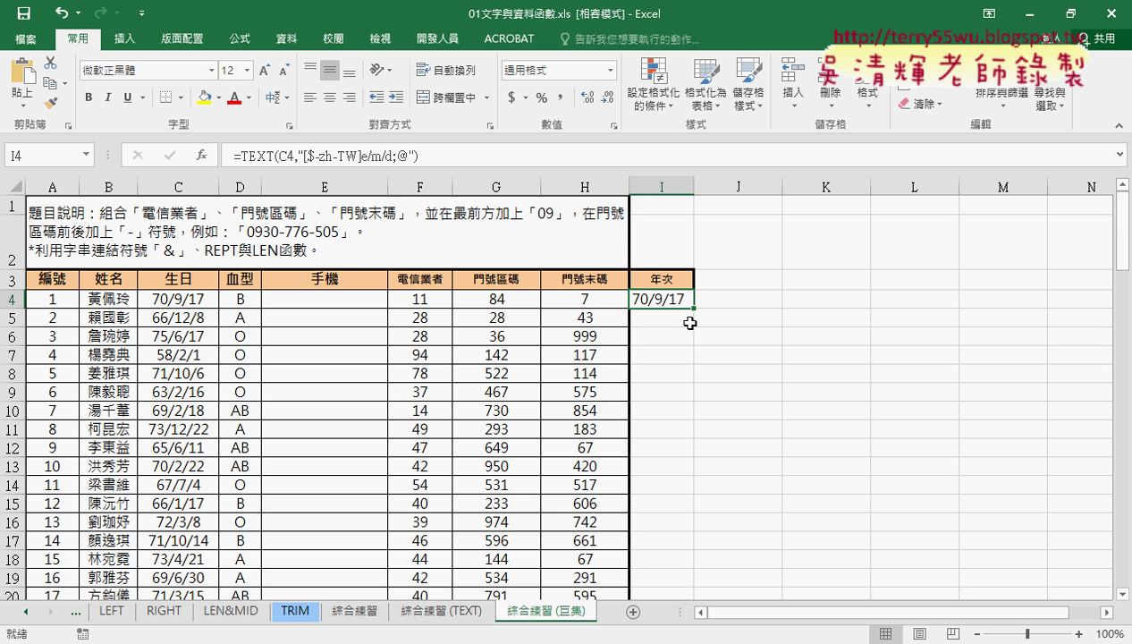
pyautogui.click(247, 156)
pyautogui.moveTo(236, 155); pyautogui.dragTo(419, 155)
pyautogui.rightClick(383, 159)
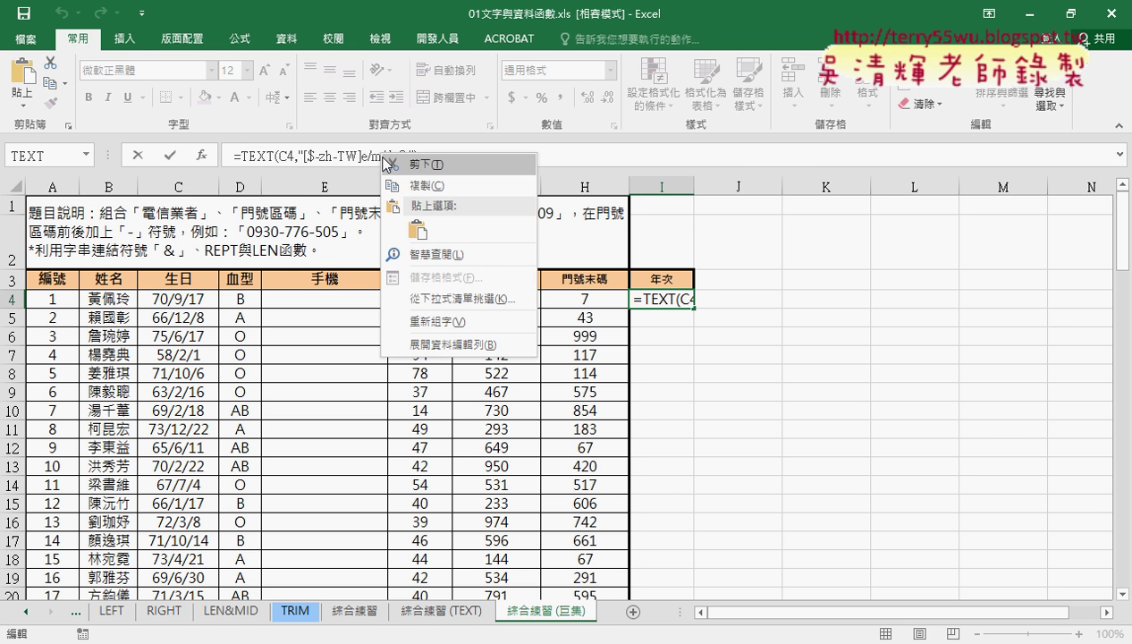
pyautogui.click(405, 166)
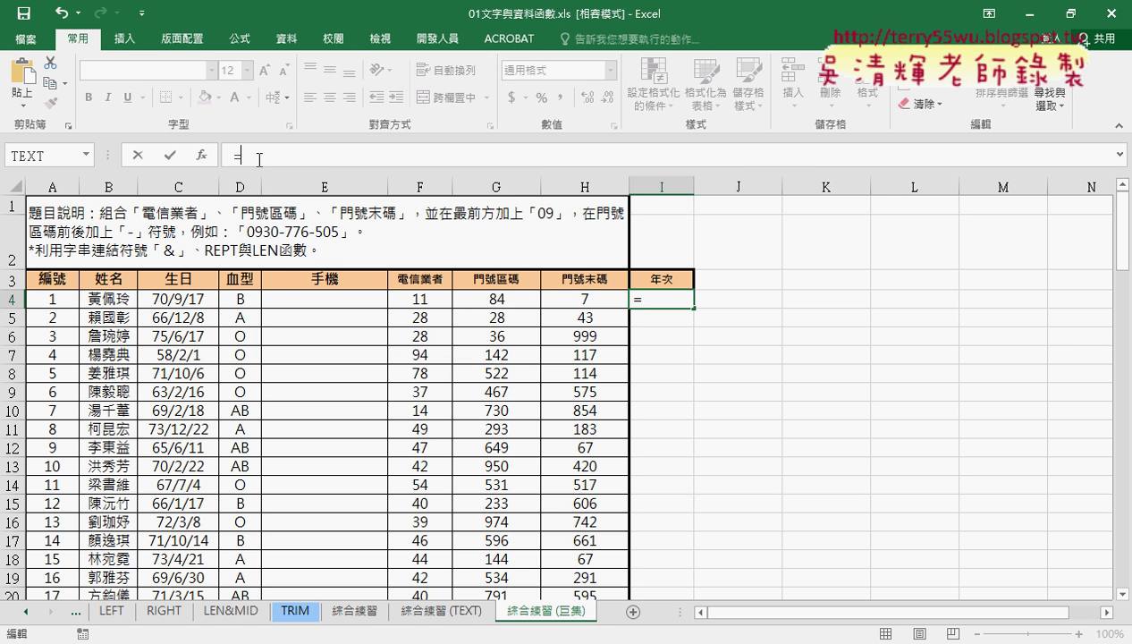
# - Wrap the TEXT formula in LEFT(…,2) and fill it down, giving years like 70, 66, 75
pyautogui.click(203, 157)
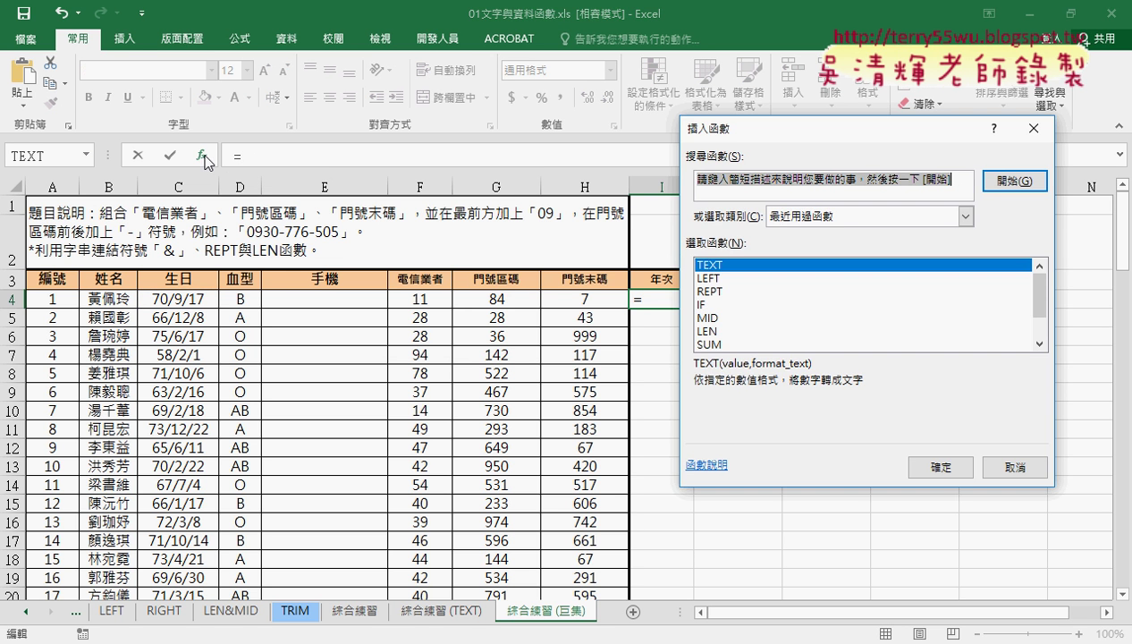
pyautogui.click(720, 278)
pyautogui.doubleClick(723, 280)
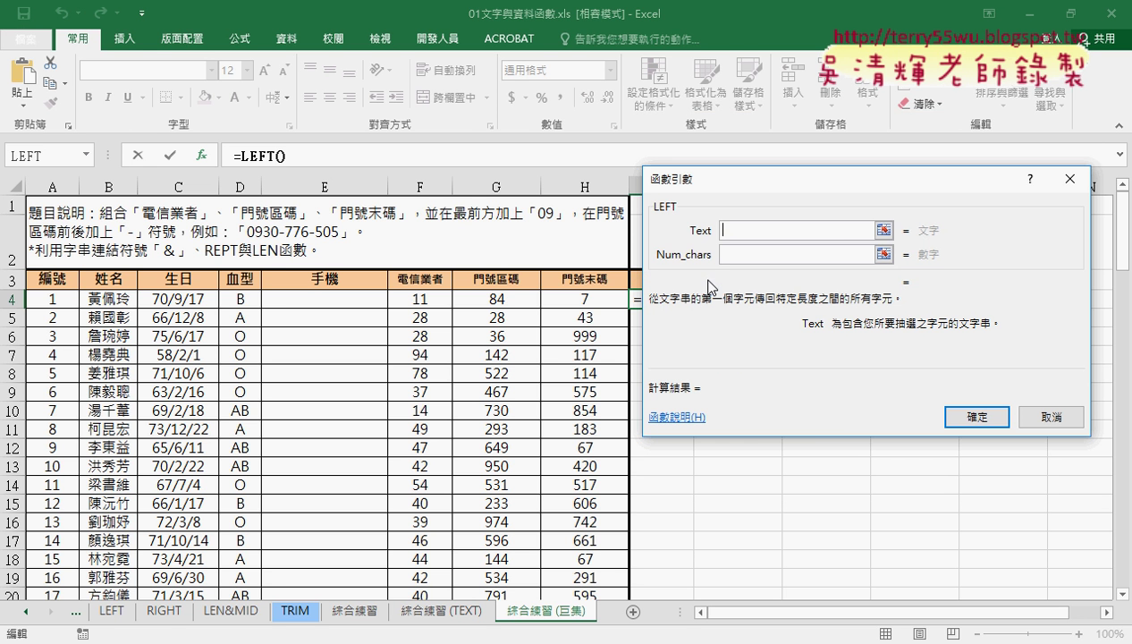
pyautogui.rightClick(734, 231)
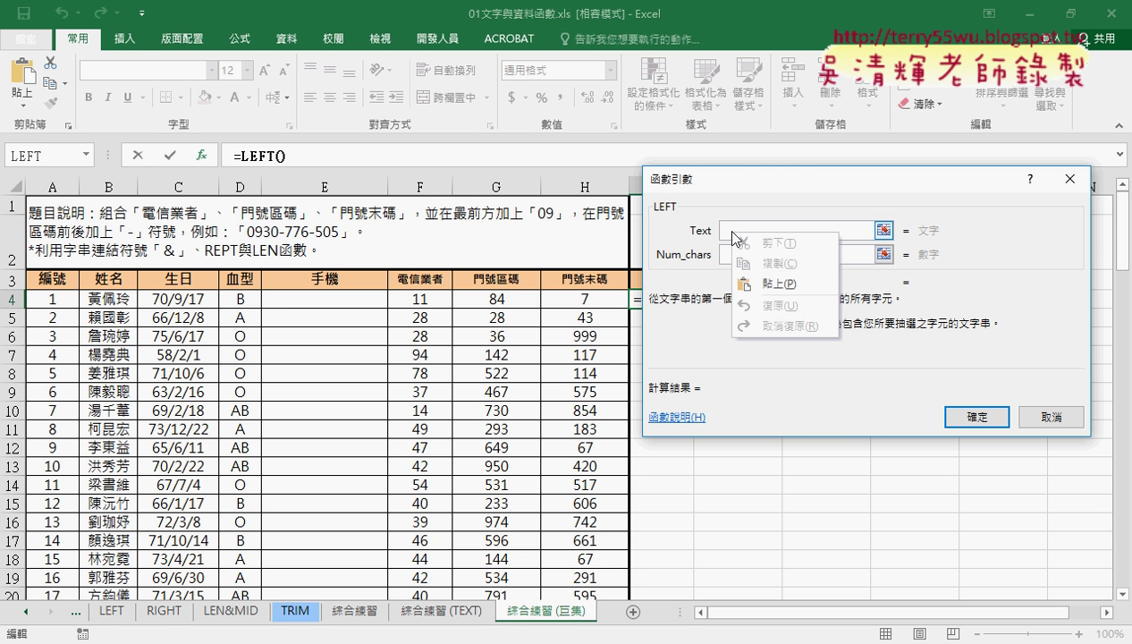
pyautogui.click(771, 285)
pyautogui.press('Tab')
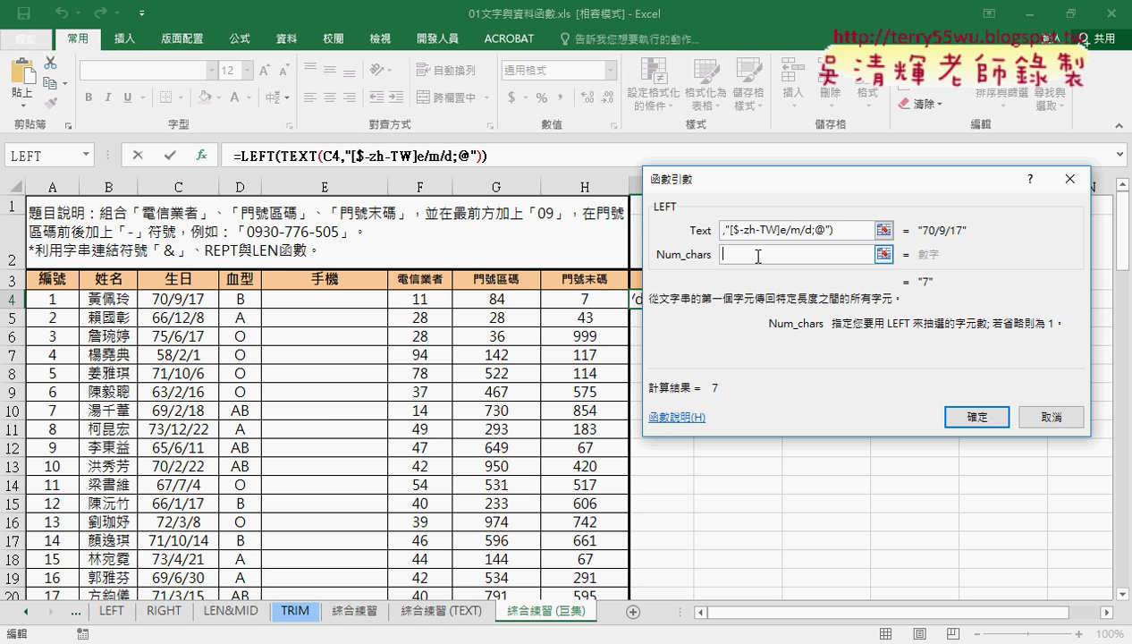
pyautogui.write('2')
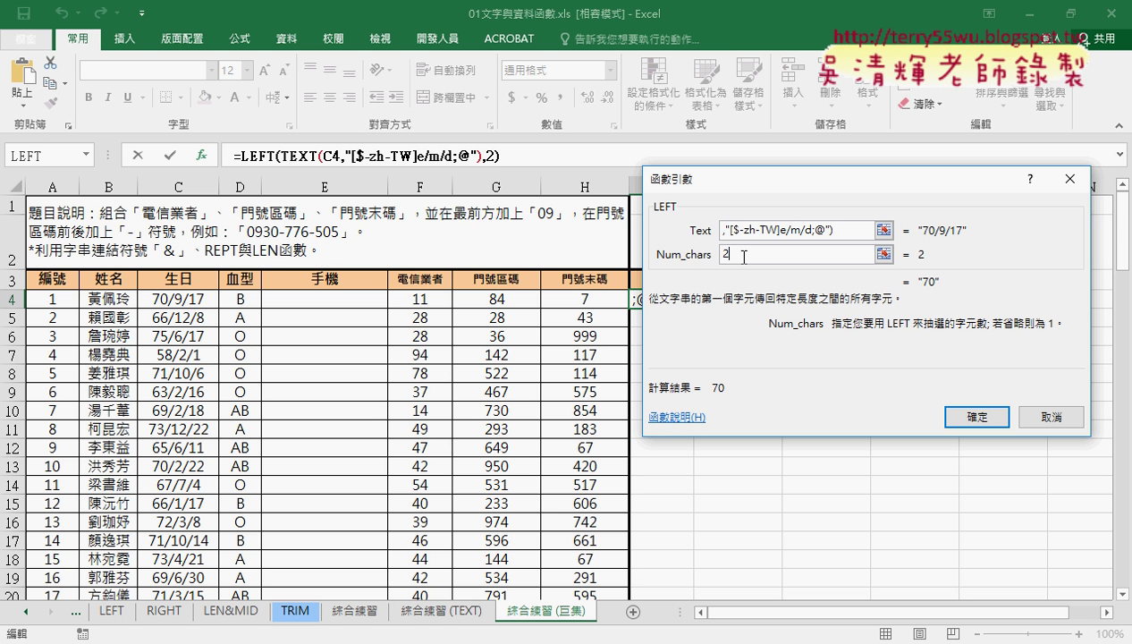
pyautogui.click(982, 419)
pyautogui.doubleClick(699, 311)
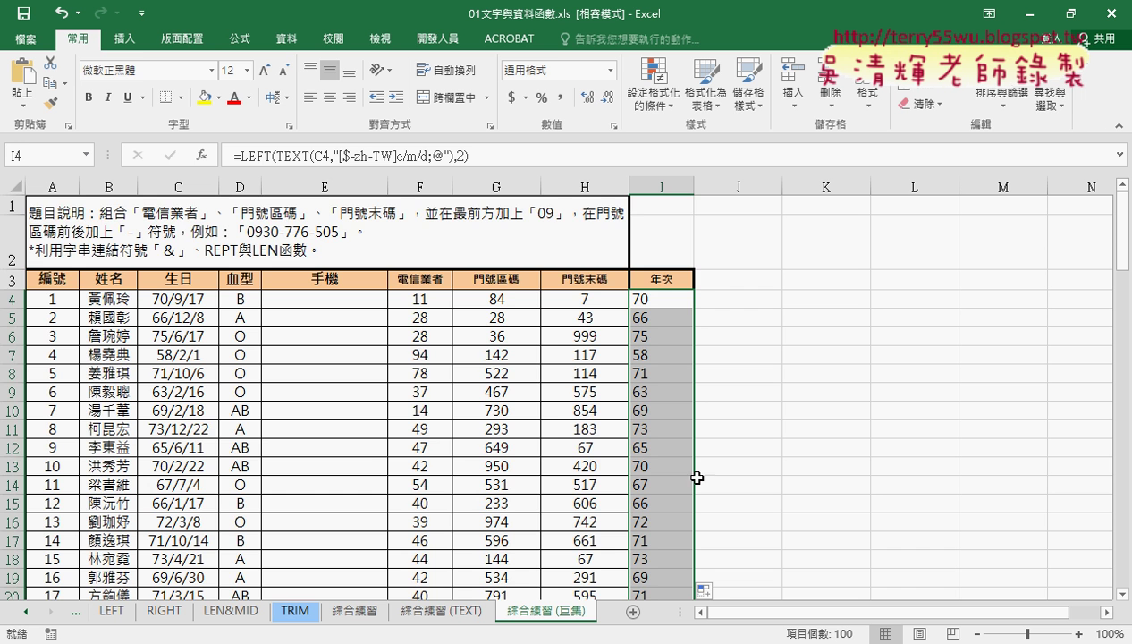
pyautogui.scroll(-2, 695, 467)
pyautogui.scroll(-2, 695, 467)
pyautogui.scroll(2, 202, 454)
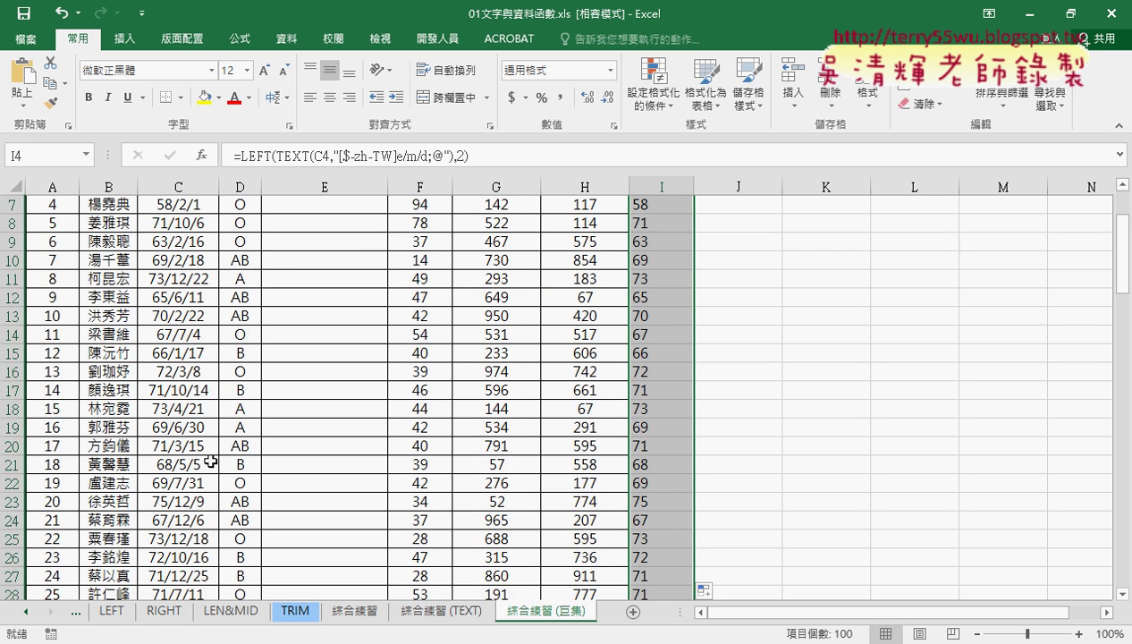
pyautogui.scroll(2, 208, 458)
pyautogui.click(642, 299)
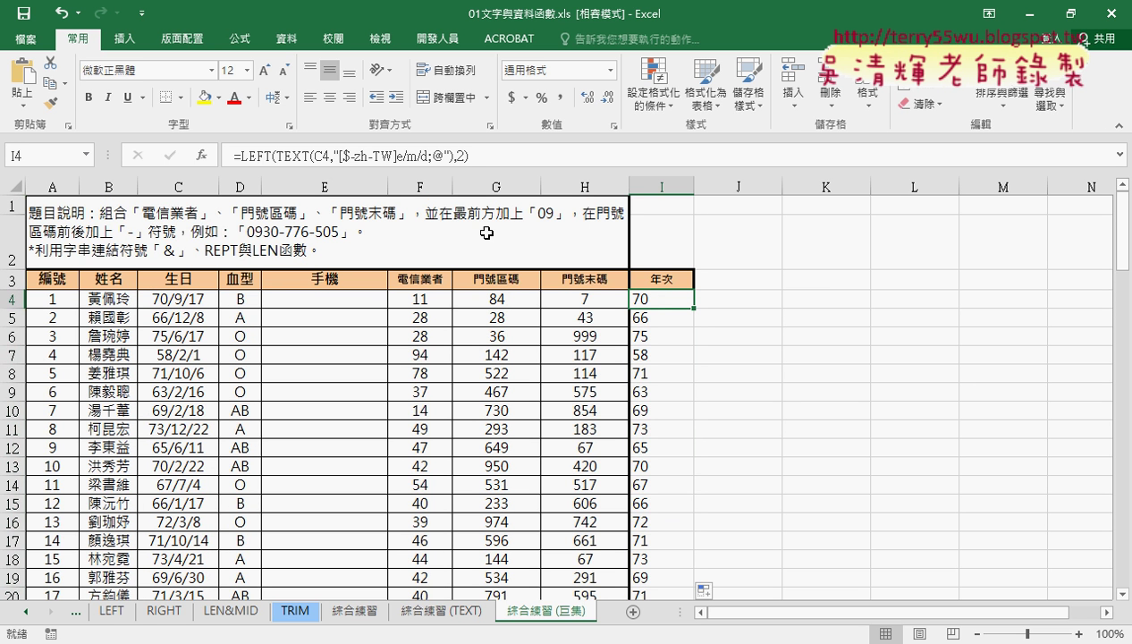
pyautogui.click(282, 155)
pyautogui.moveTo(277, 155); pyautogui.dragTo(453, 155)
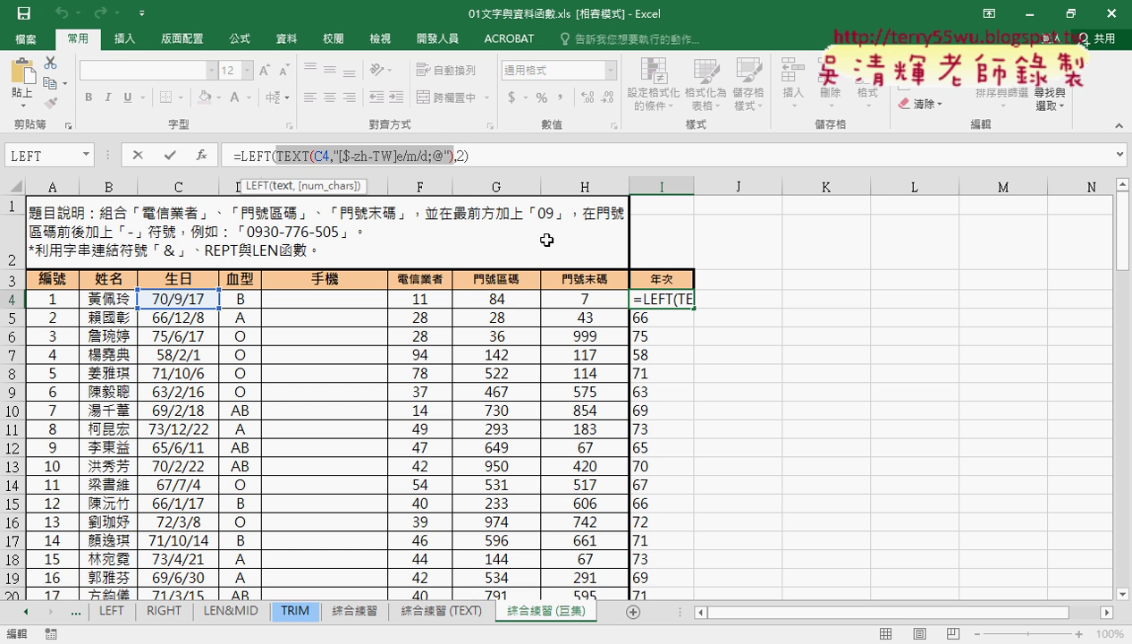
# - Delete all 年次 results from I4 downward
pyautogui.click(138, 156)
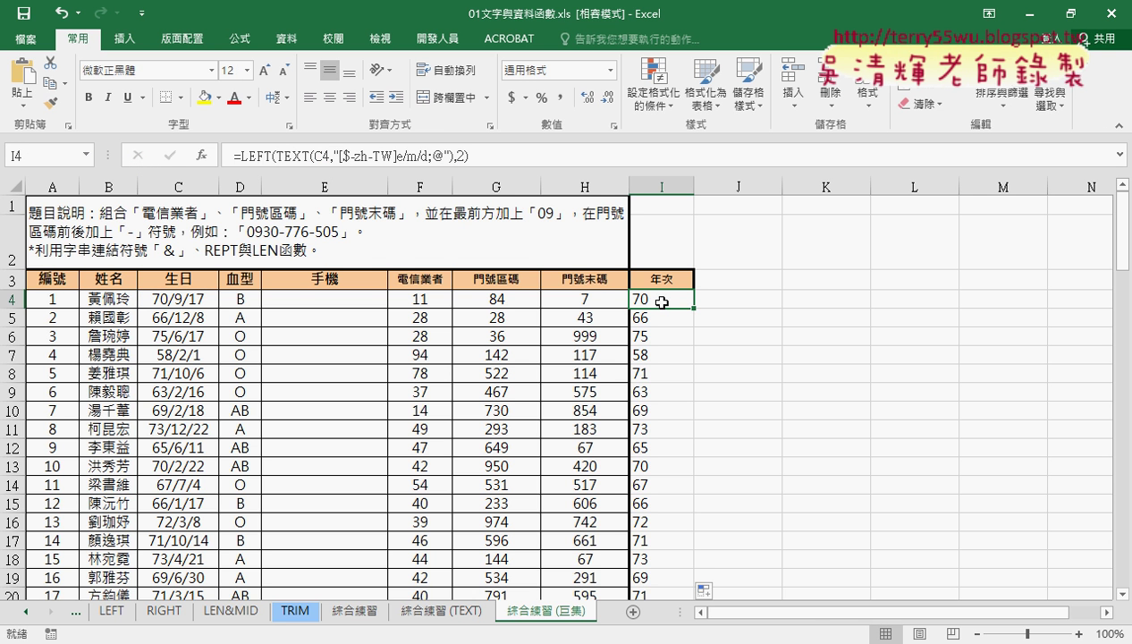
pyautogui.hotkey('ctrl', 'shift', 'Down')
pyautogui.press('Delete')
pyautogui.scroll(20, 662, 303)
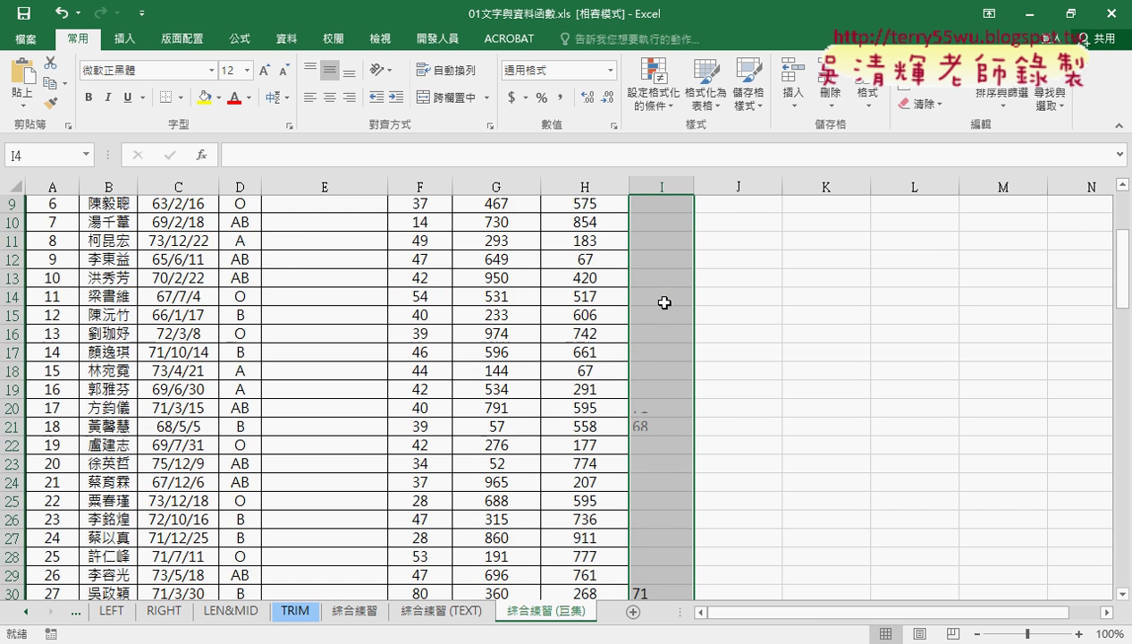
pyautogui.scroll(3, 662, 303)
pyautogui.click(805, 319)
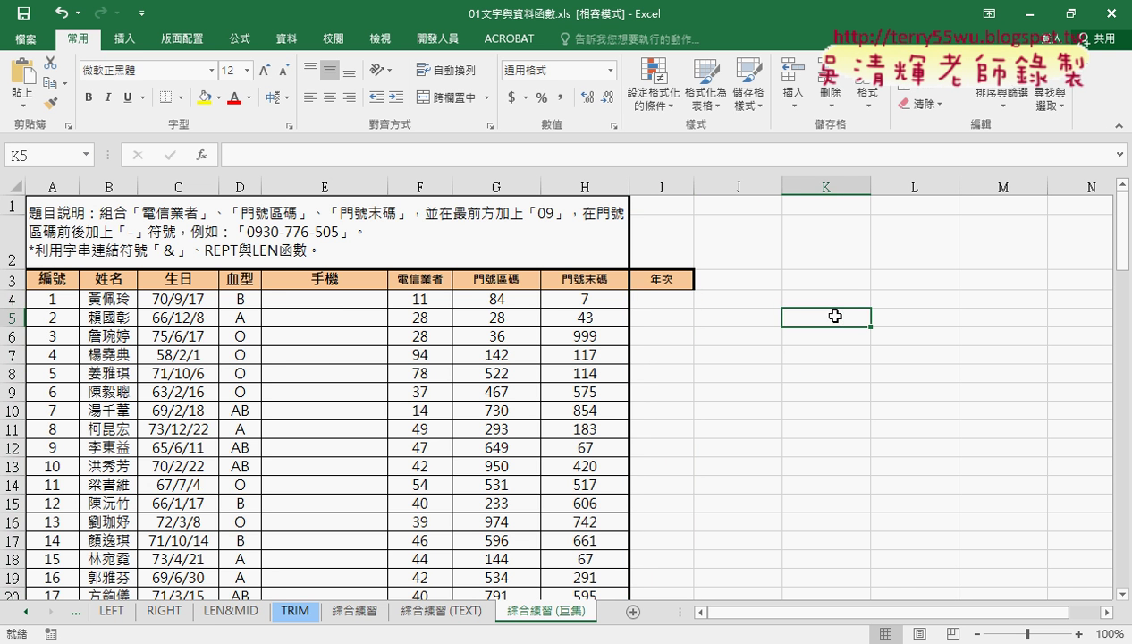
# - Copy C4's custom format code [$-zh-TW]e/m/d;@ from Format Cells, leaving it unchanged
pyautogui.click(159, 304)
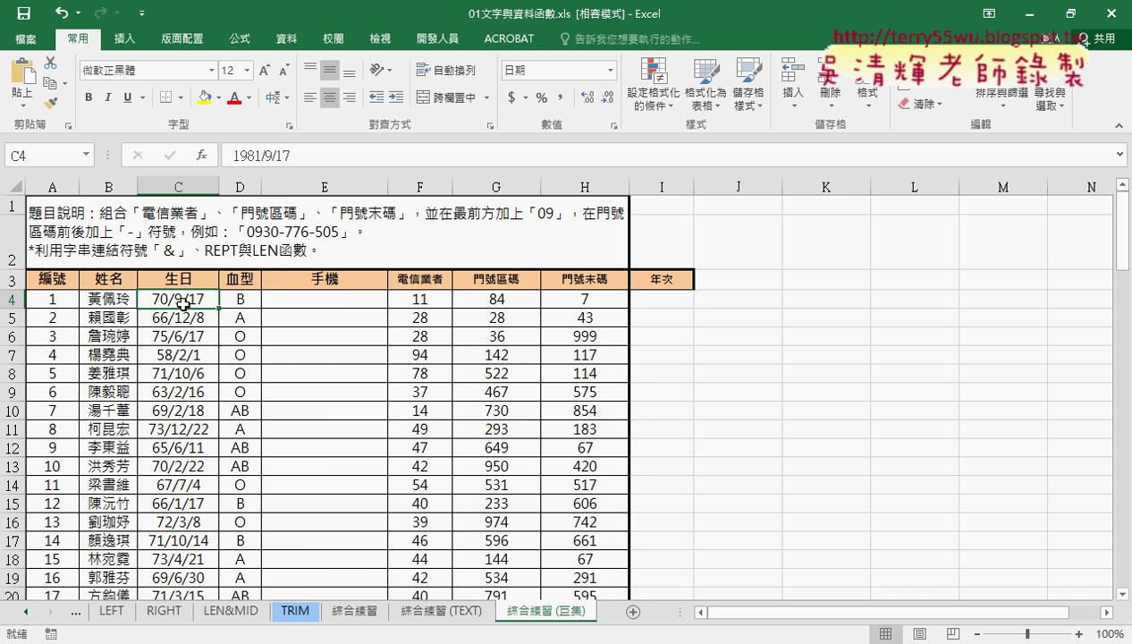
pyautogui.rightClick(180, 303)
pyautogui.click(241, 541)
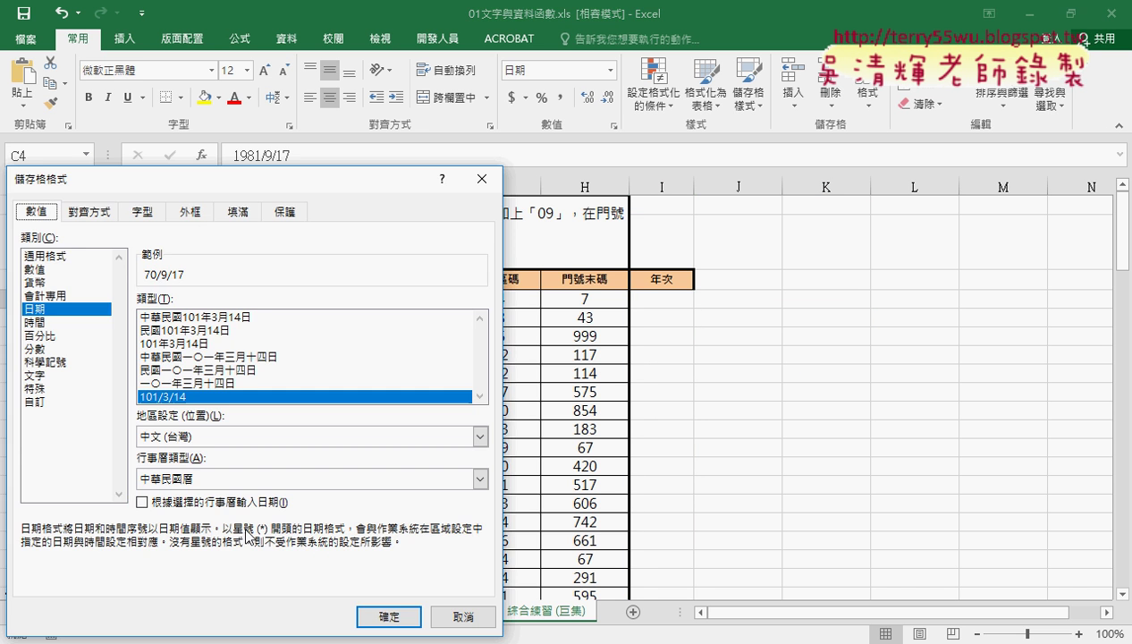
pyautogui.click(54, 402)
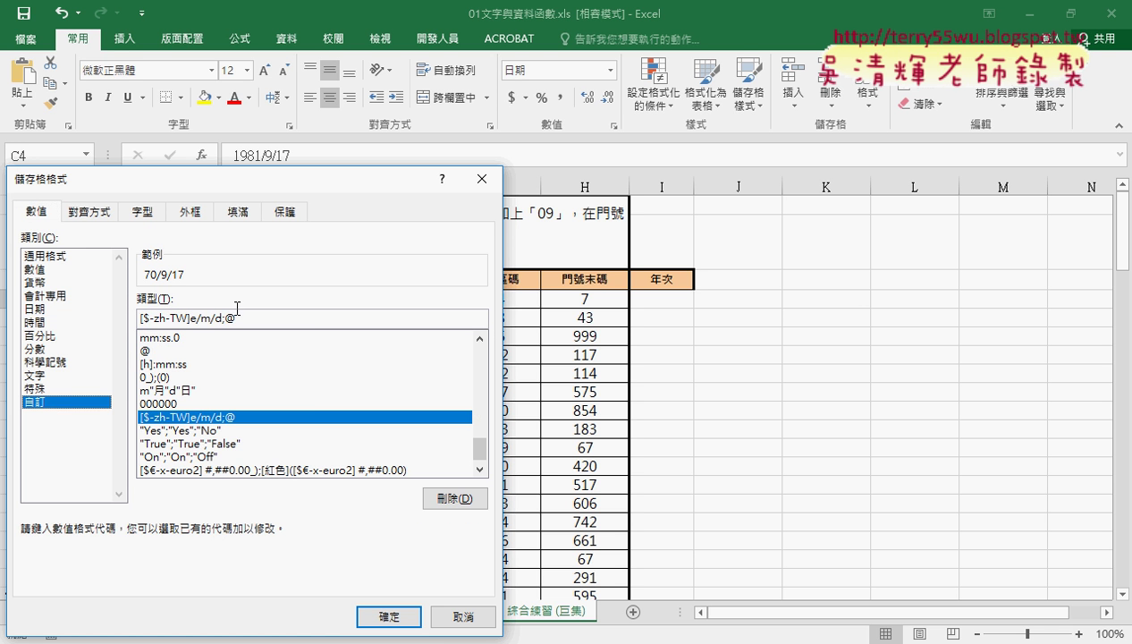
pyautogui.moveTo(245, 317); pyautogui.dragTo(116, 318)
pyautogui.hotkey('ctrl', 'c')
pyautogui.rightClick(202, 319)
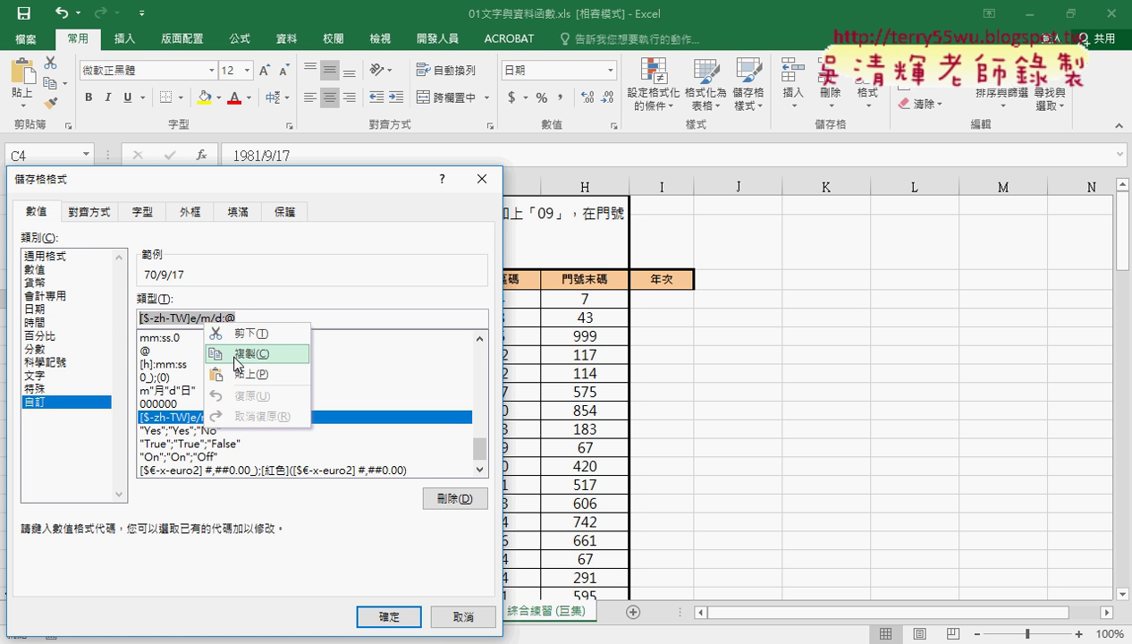
pyautogui.click(237, 354)
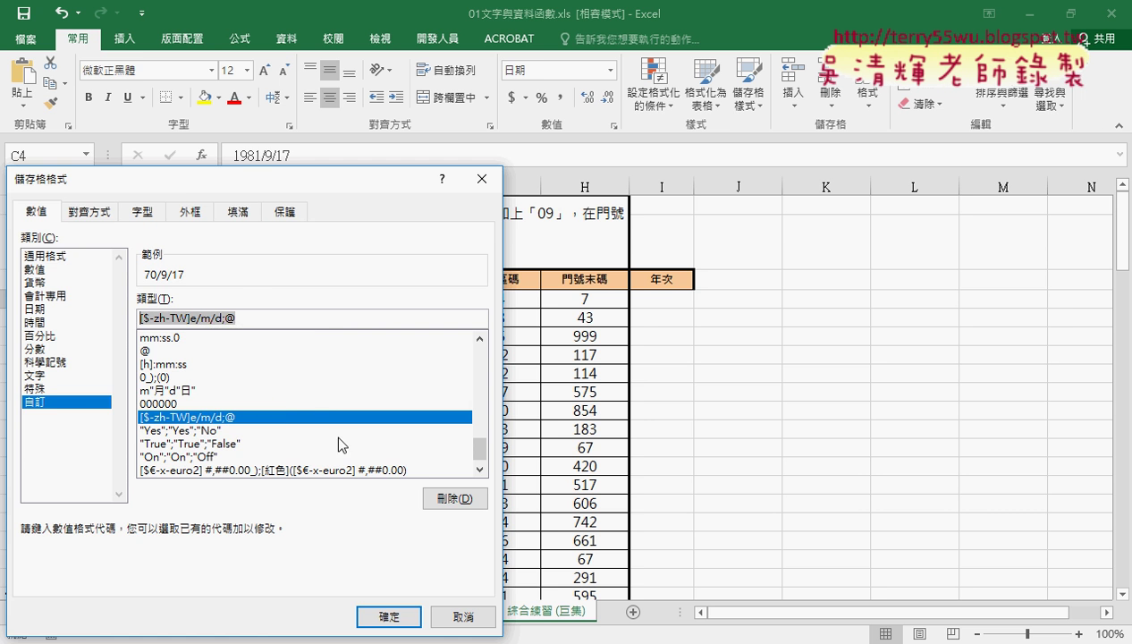
pyautogui.click(457, 613)
pyautogui.click(664, 295)
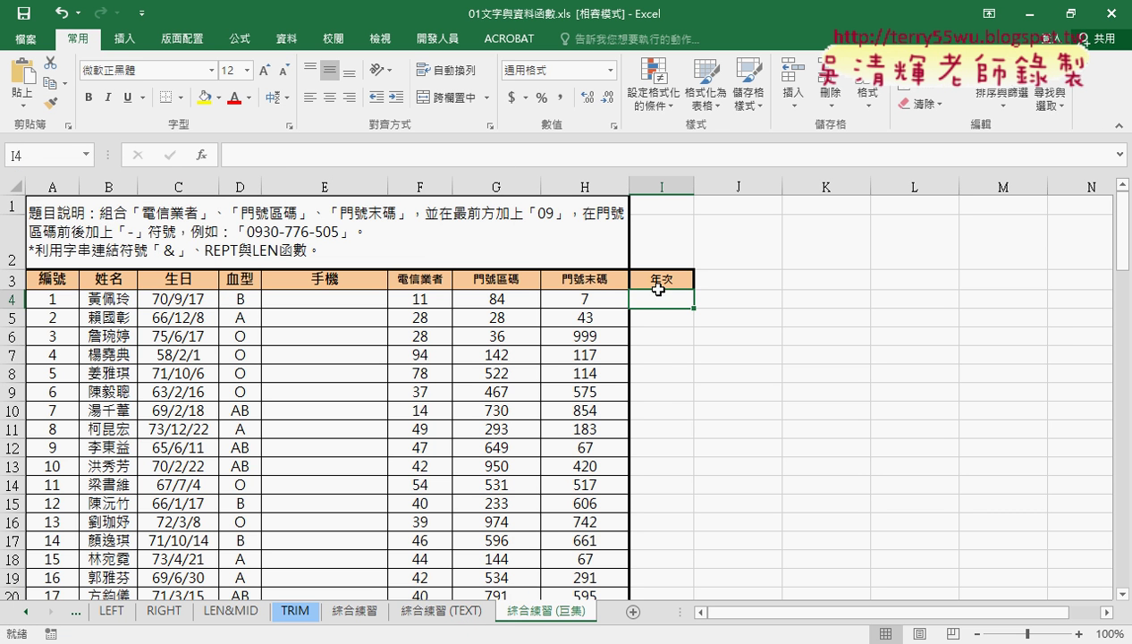
# - Rebuild =TEXT(C4,"[$-zh-TW]e/m/d;@") in I4, showing the first birthday as 70/9/17
pyautogui.click(203, 155)
pyautogui.doubleClick(709, 278)
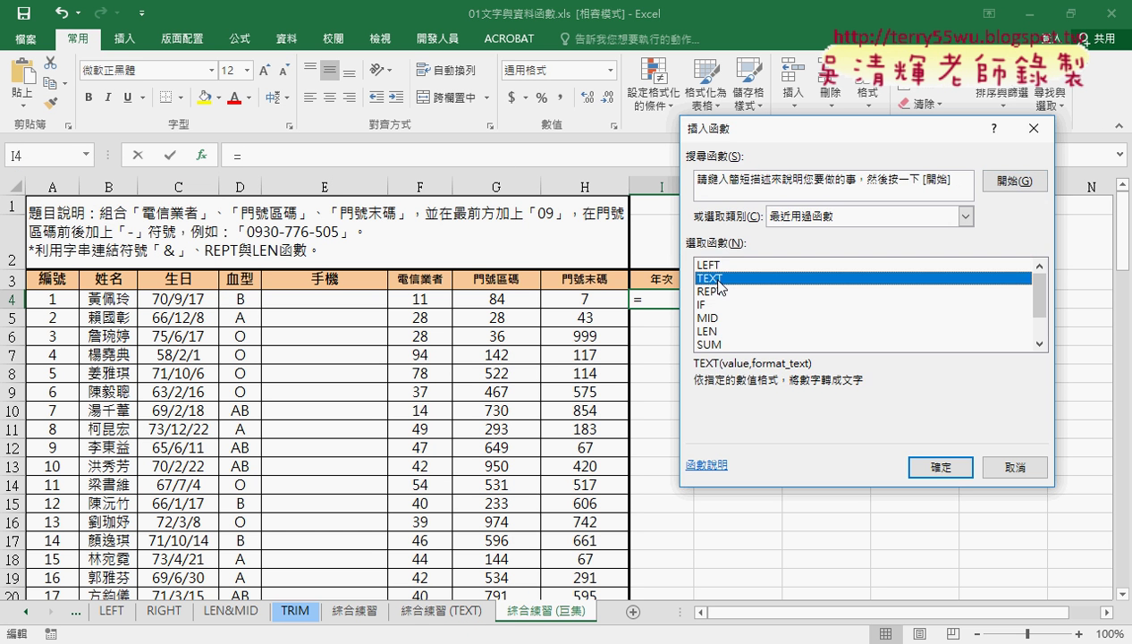
pyautogui.click(193, 297)
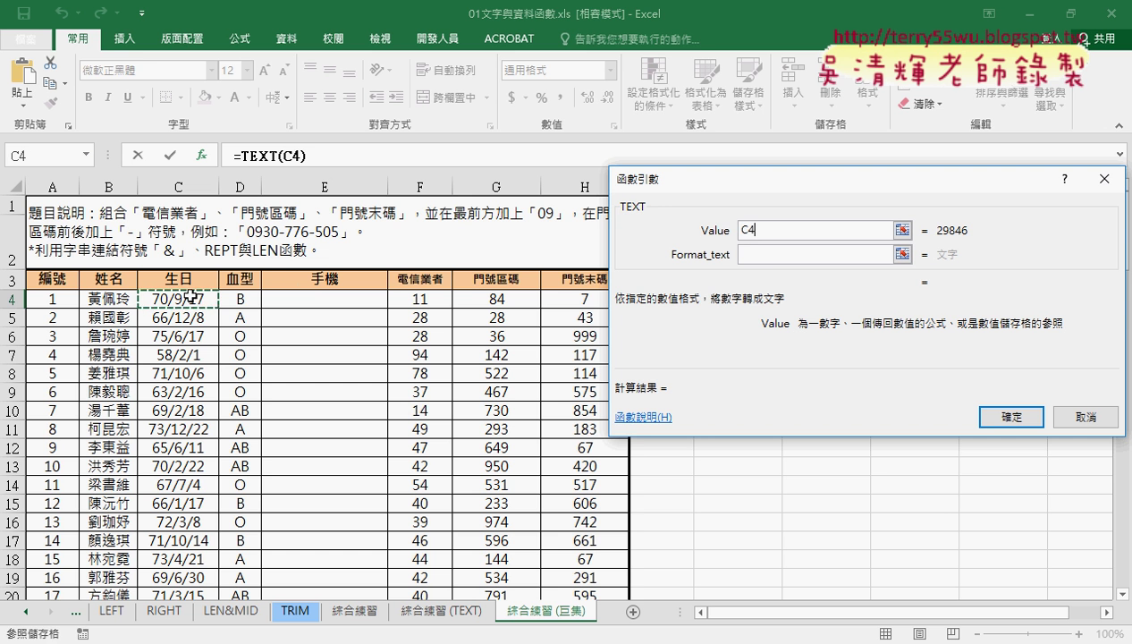
pyautogui.click(762, 257)
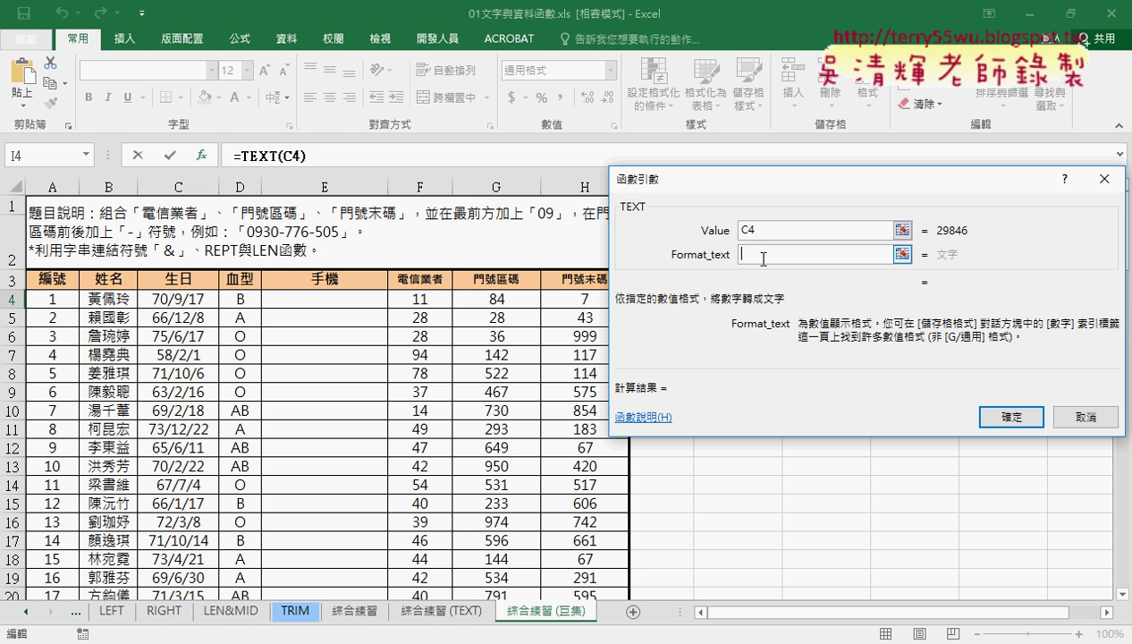
pyautogui.write('""')
pyautogui.press('Left')
pyautogui.hotkey('ctrl', 'v')
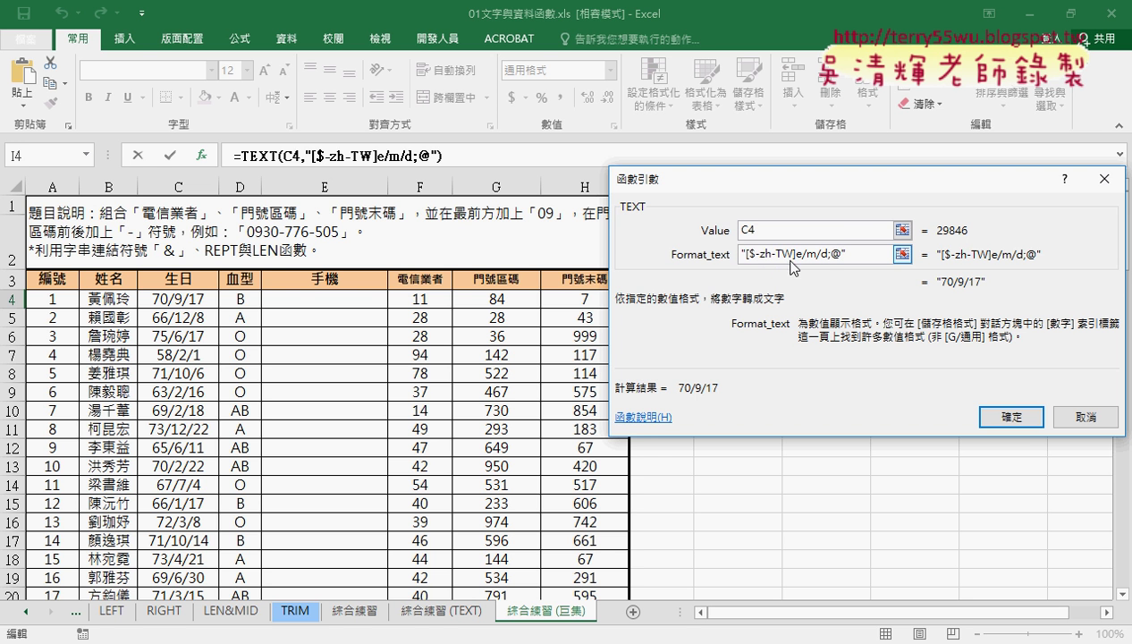
pyautogui.click(1009, 417)
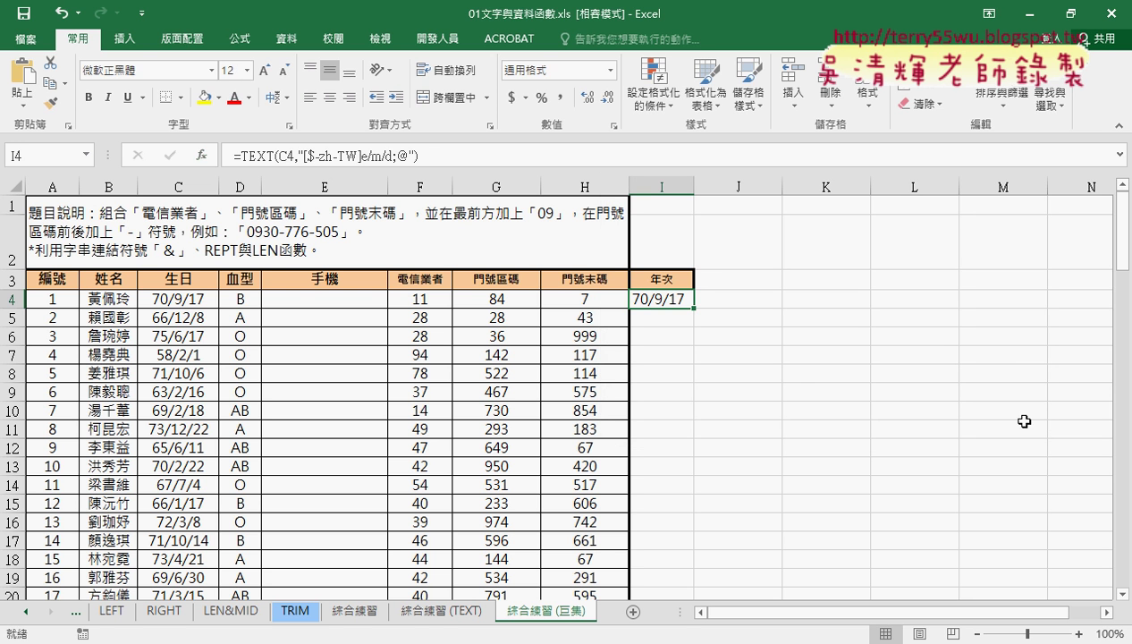
# - Change I4 to =LEFT(TEXT(C4,"[$-zh-TW]e/m/d;@"),2) so it shows 70, and fill it down the 年次 column
pyautogui.moveTo(447, 160); pyautogui.dragTo(234, 156)
pyautogui.rightClick(261, 157)
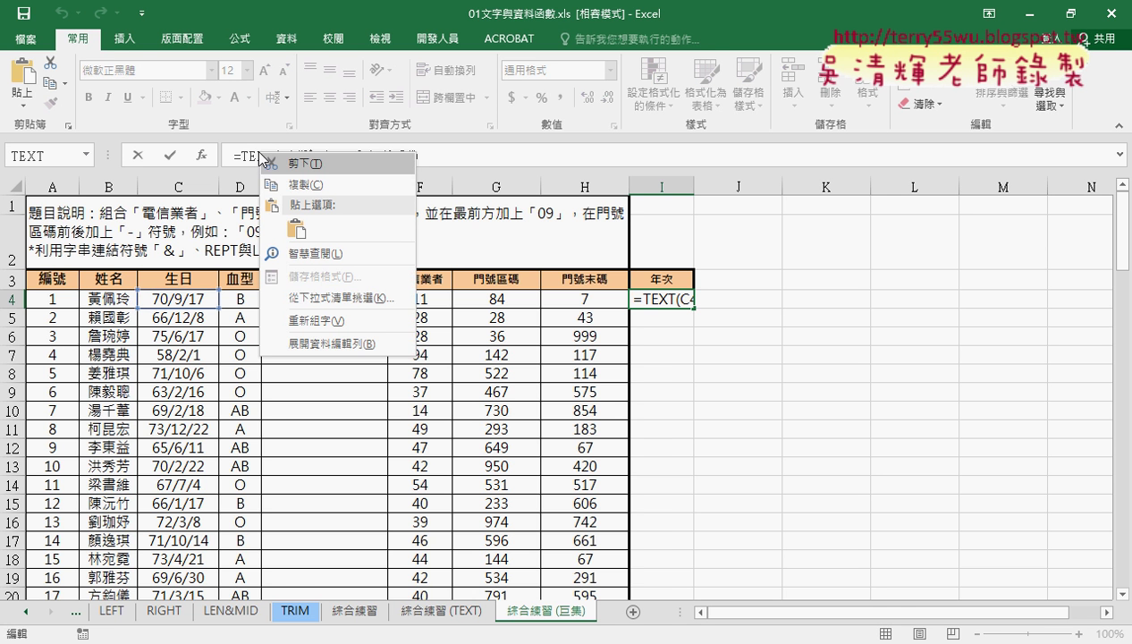
pyautogui.click(320, 169)
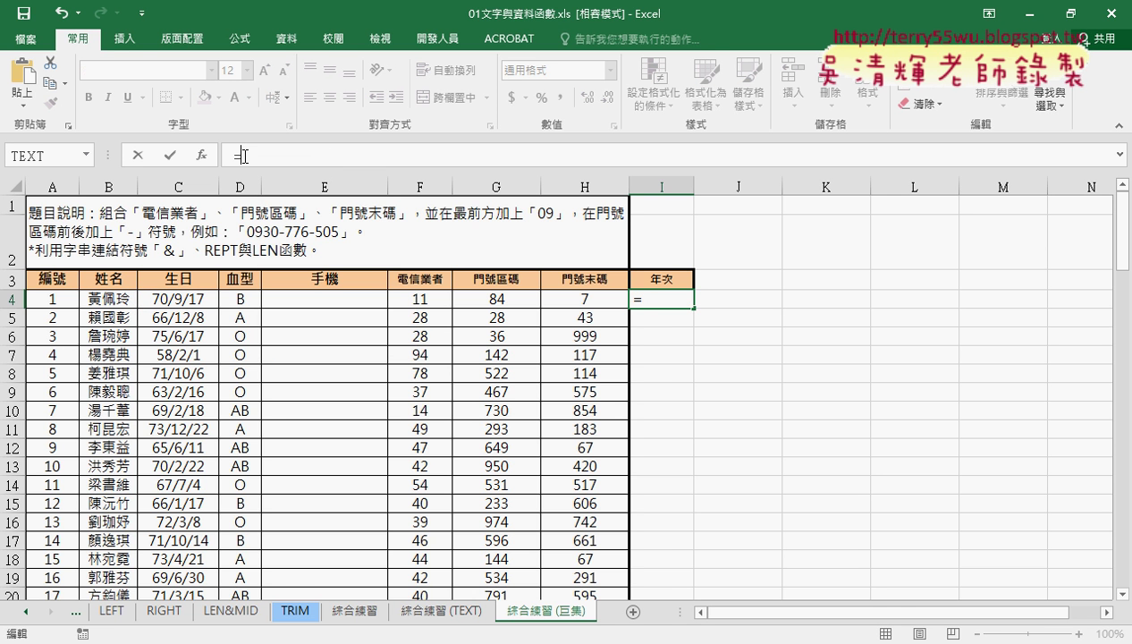
pyautogui.click(199, 153)
pyautogui.doubleClick(706, 275)
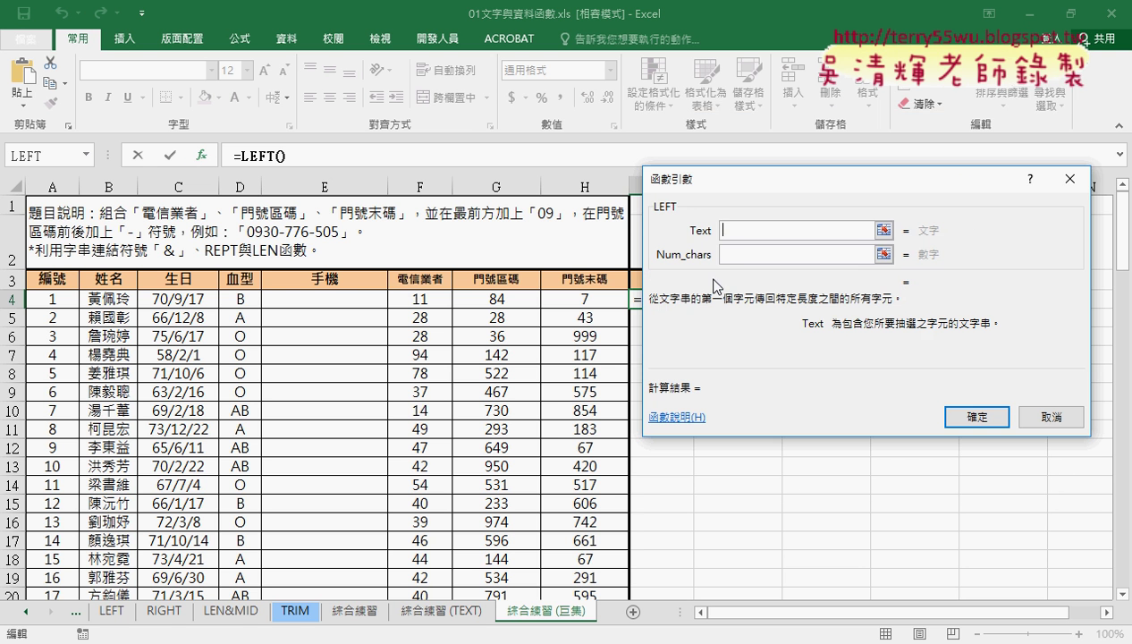
pyautogui.rightClick(739, 231)
pyautogui.click(774, 287)
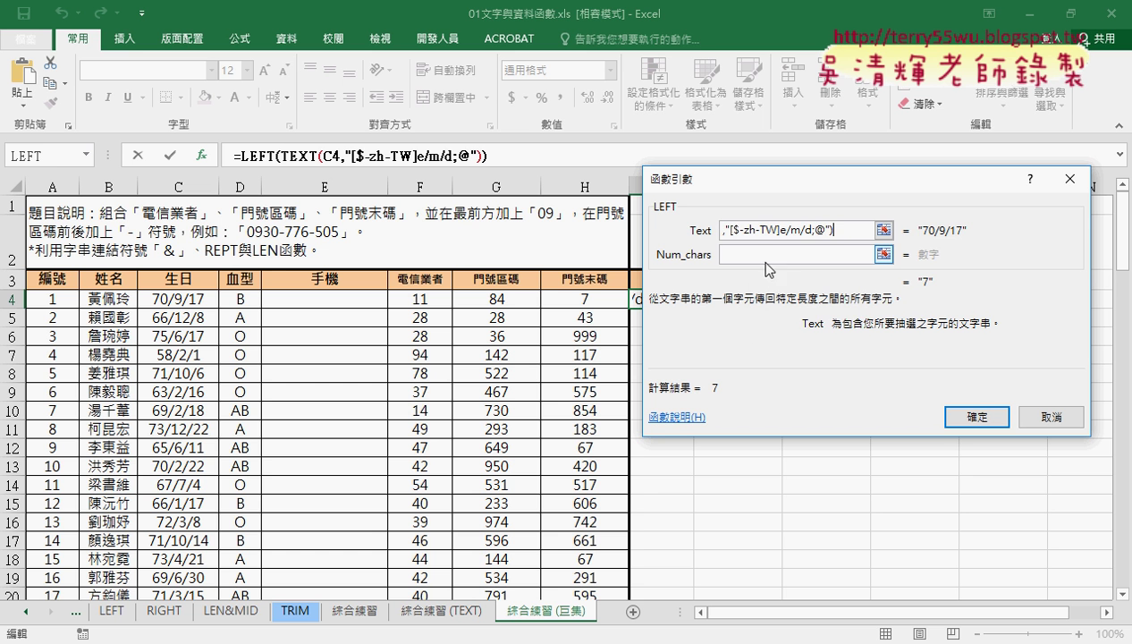
pyautogui.click(767, 257)
pyautogui.write('2')
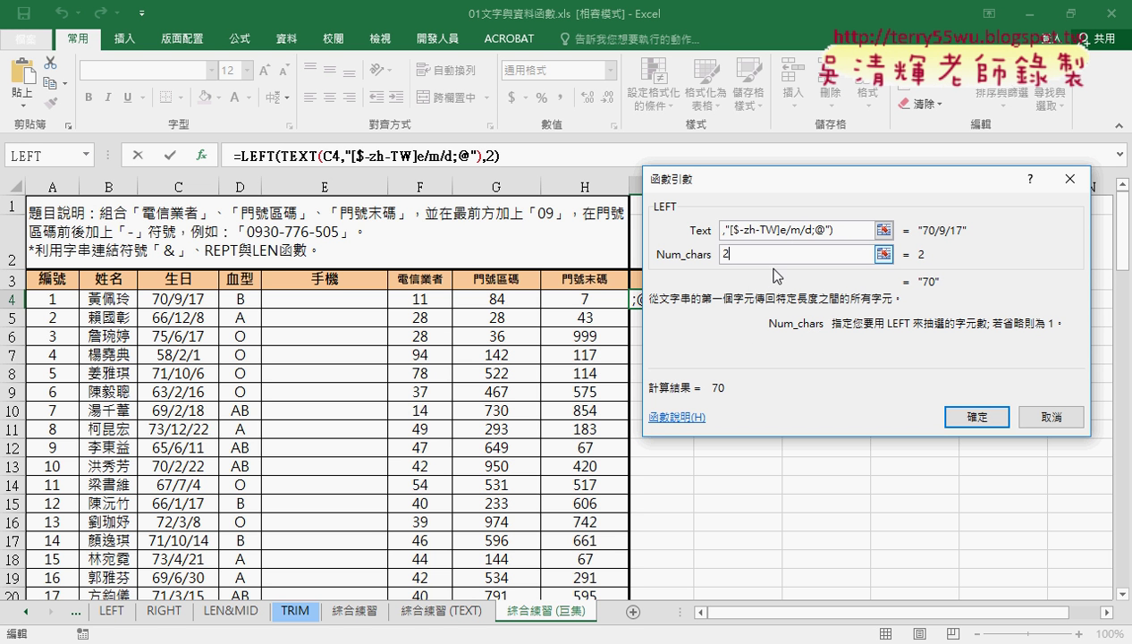
pyautogui.click(976, 418)
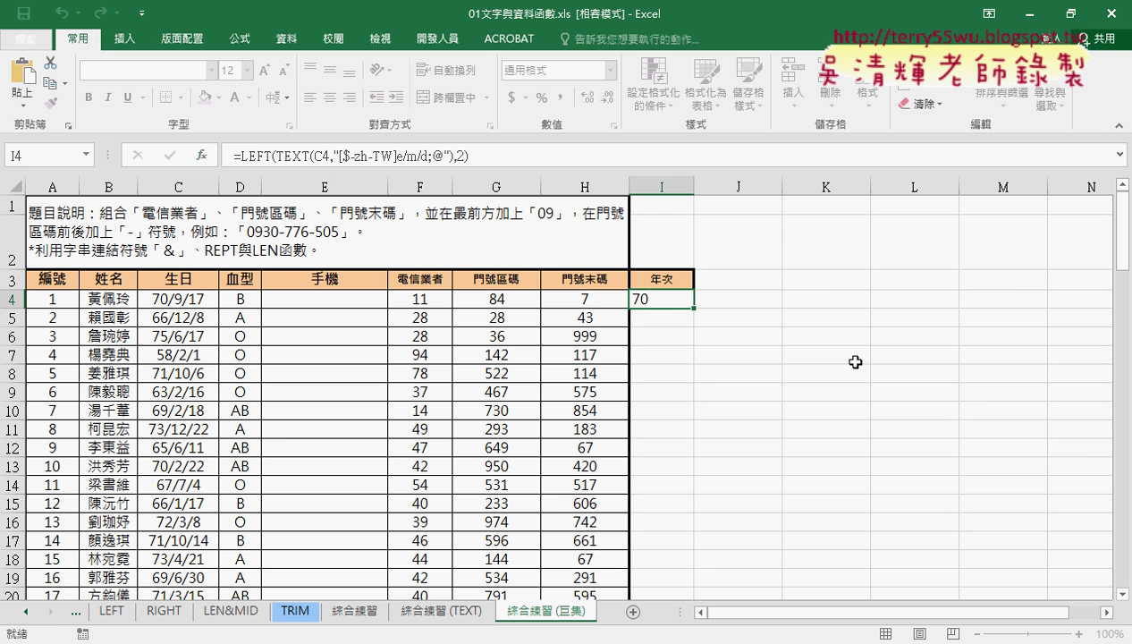
pyautogui.doubleClick(694, 308)
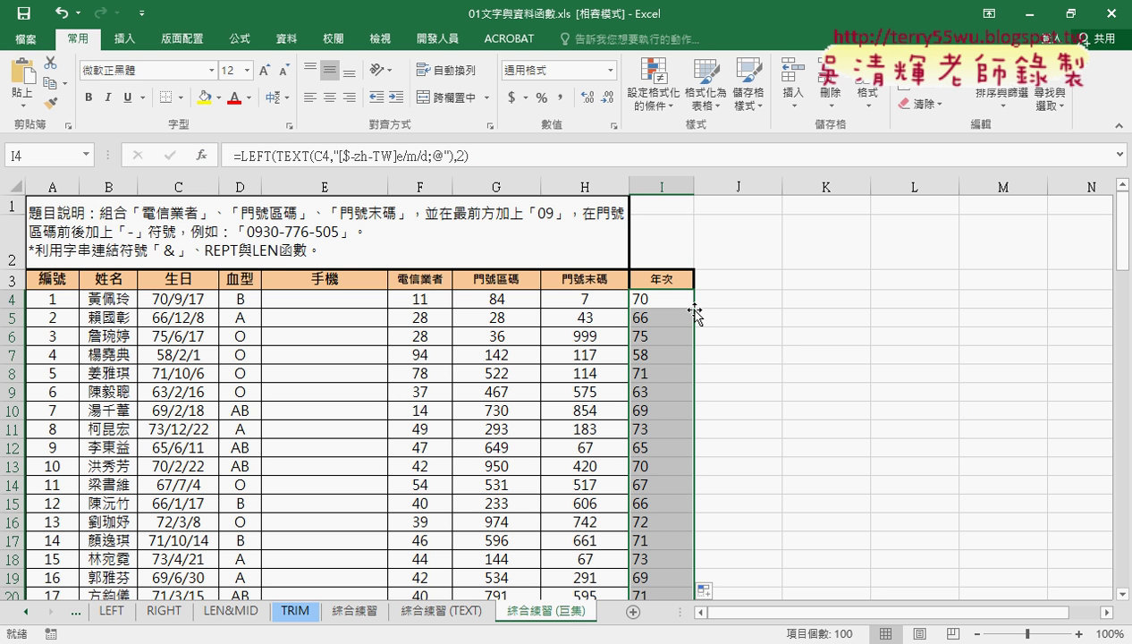